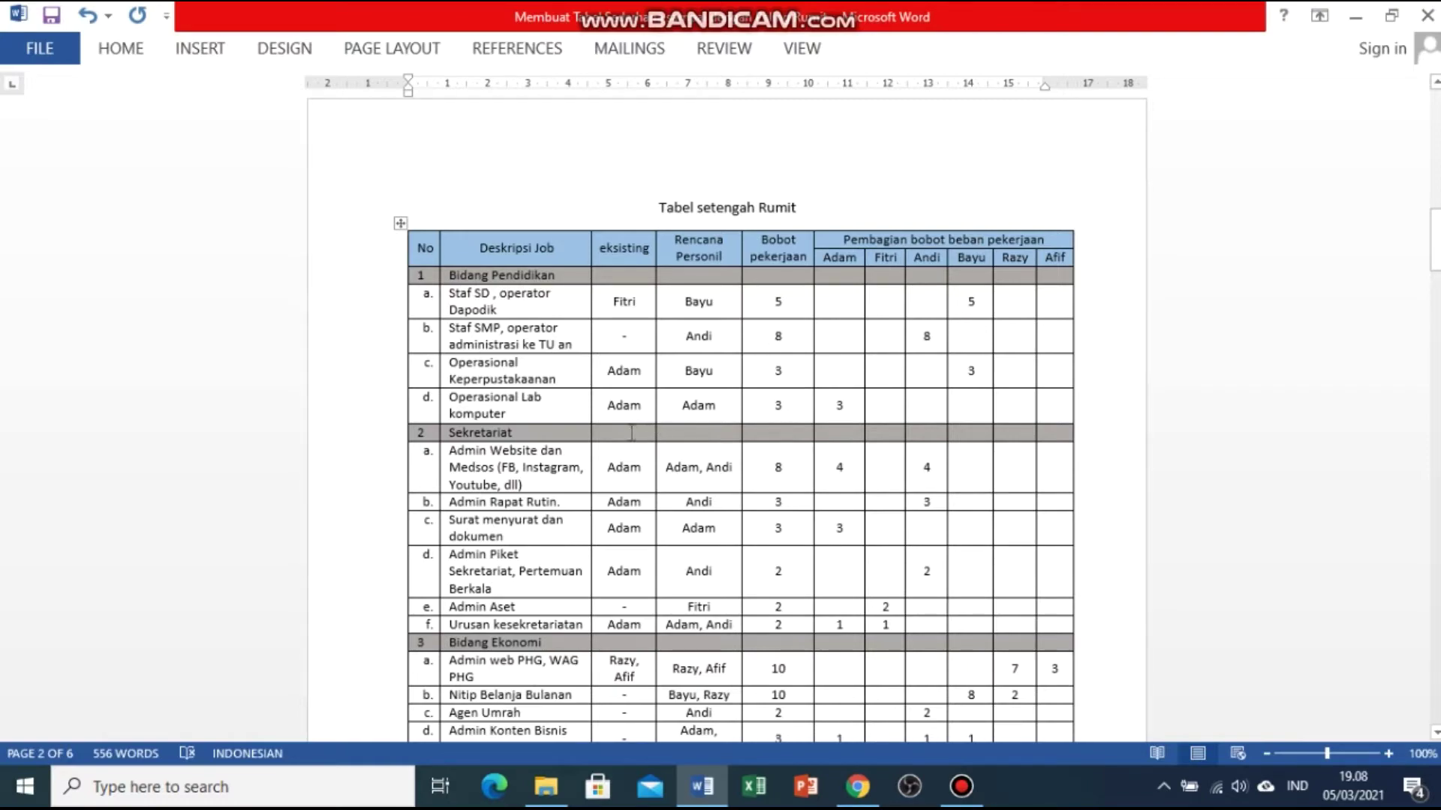
Place the cursor on the blank line below the workload table, which totals 106, on page 3.
{"action": "scroll", "coordinate": [629, 428], "scroll_direction": "down", "scroll_amount": 5}
{"action": "scroll", "coordinate": [615, 409], "scroll_direction": "down", "scroll_amount": 5}
{"action": "scroll", "coordinate": [614, 408], "scroll_direction": "down", "scroll_amount": 5}
{"action": "scroll", "coordinate": [614, 408], "scroll_direction": "down", "scroll_amount": 2}
{"action": "scroll", "coordinate": [614, 407], "scroll_direction": "down", "scroll_amount": 5}
{"action": "scroll", "coordinate": [614, 408], "scroll_direction": "down", "scroll_amount": 3}
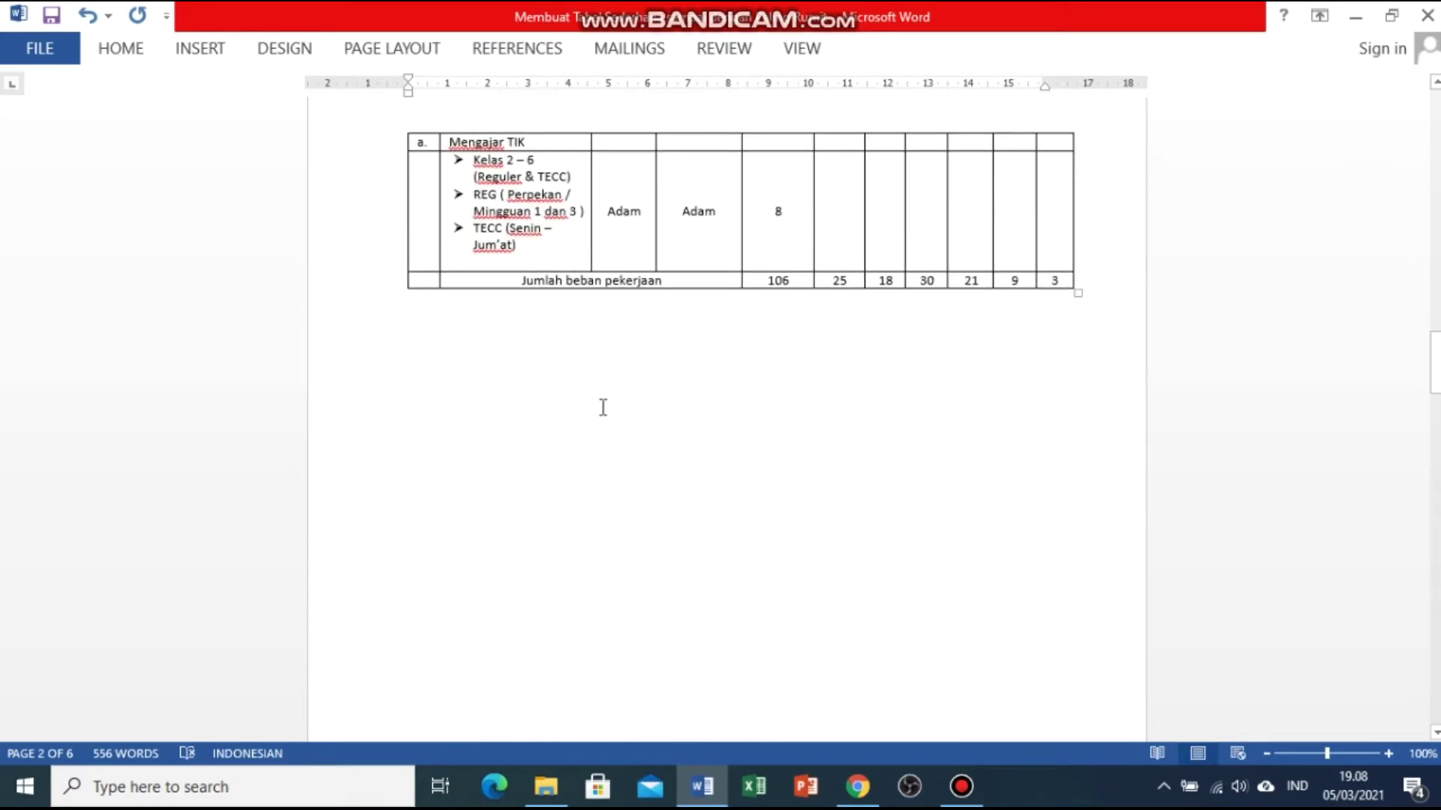
{"action": "left_click", "coordinate": [459, 361]}
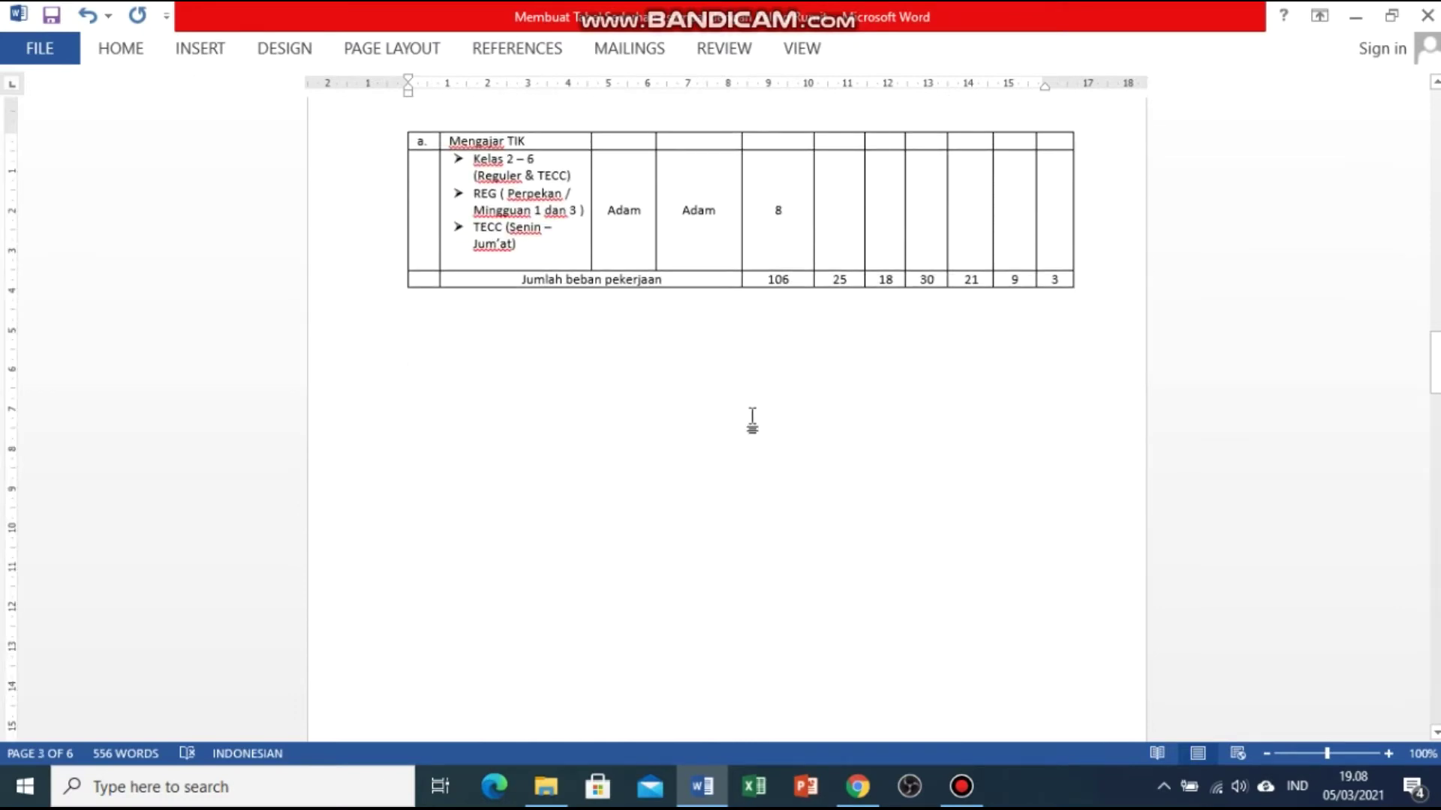
{"action": "scroll", "coordinate": [788, 345], "scroll_direction": "up", "scroll_amount": 5}
{"action": "scroll", "coordinate": [761, 332], "scroll_direction": "up", "scroll_amount": 1}
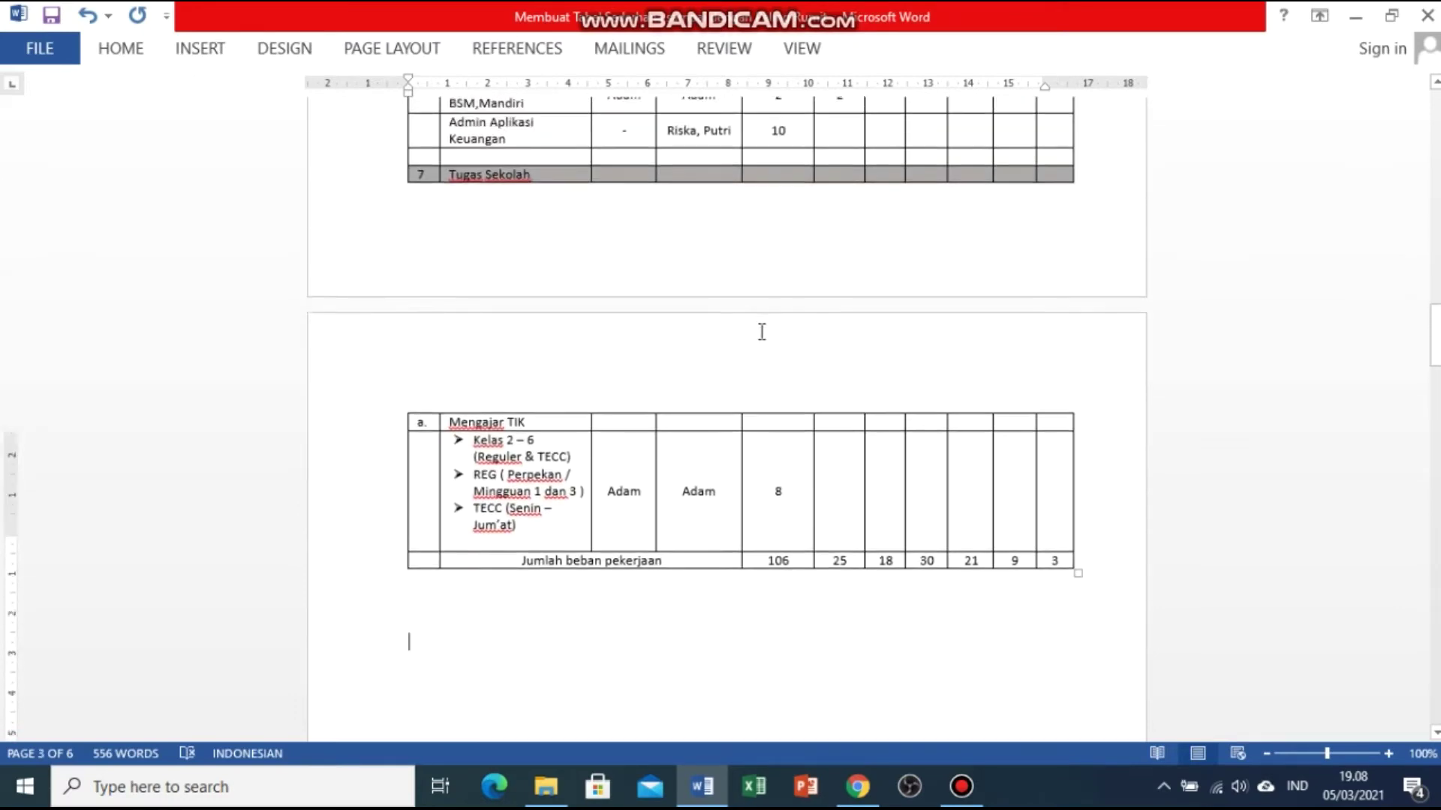
{"action": "scroll", "coordinate": [762, 332], "scroll_direction": "up", "scroll_amount": 5}
{"action": "scroll", "coordinate": [761, 331], "scroll_direction": "up", "scroll_amount": 5}
{"action": "scroll", "coordinate": [762, 332], "scroll_direction": "up", "scroll_amount": 5}
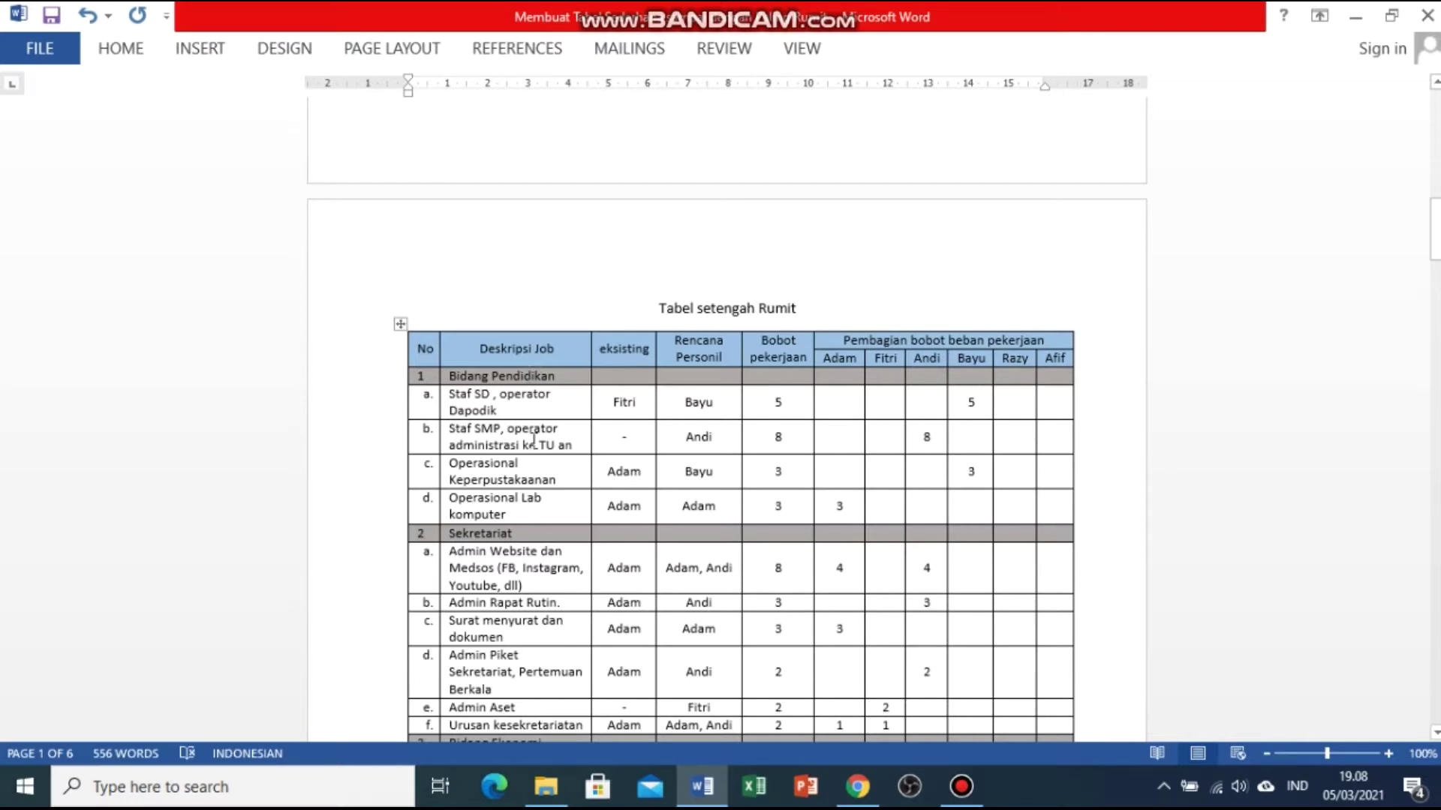
{"action": "scroll", "coordinate": [559, 420], "scroll_direction": "down", "scroll_amount": 5}
{"action": "scroll", "coordinate": [551, 488], "scroll_direction": "down", "scroll_amount": 5}
{"action": "scroll", "coordinate": [550, 506], "scroll_direction": "down", "scroll_amount": 4}
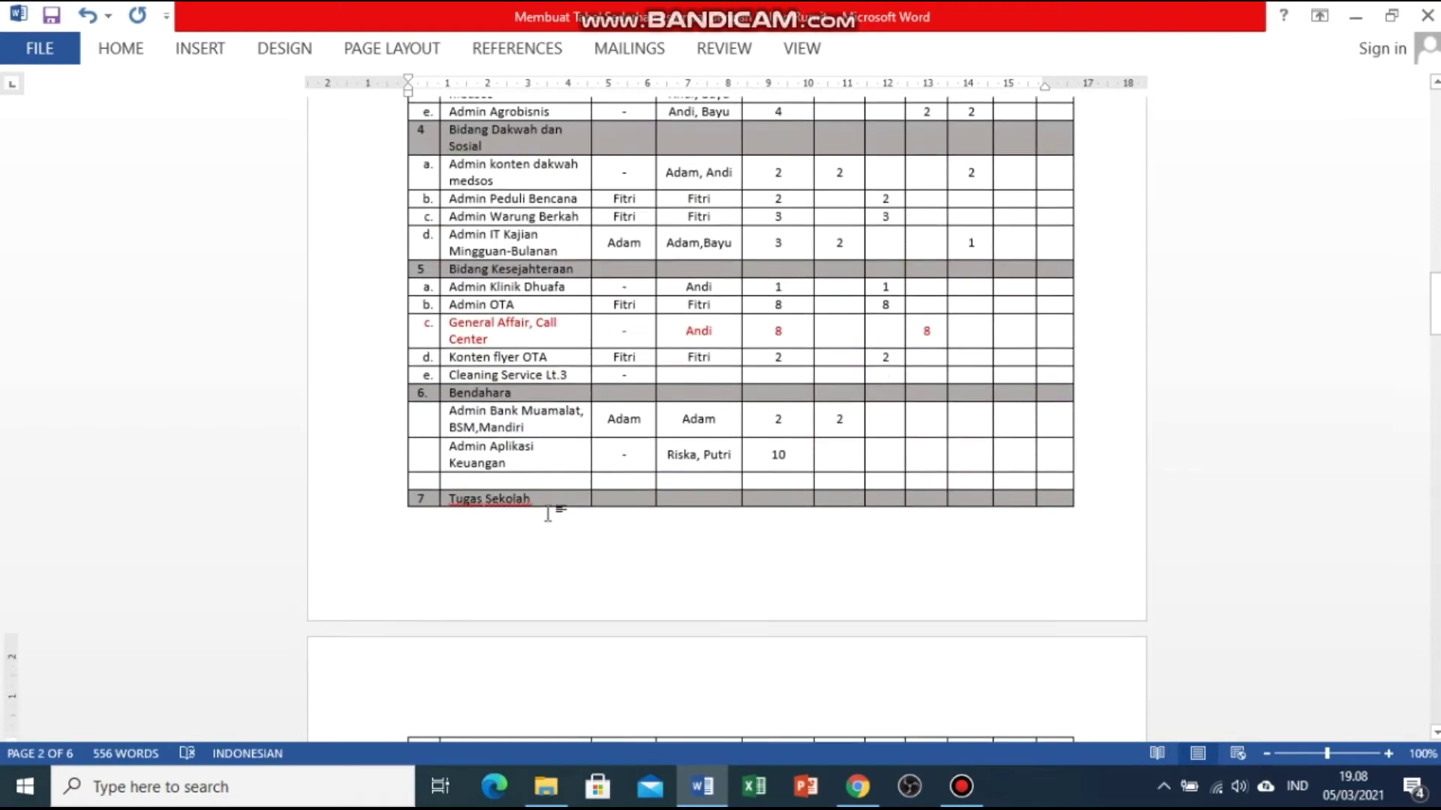
{"action": "scroll", "coordinate": [550, 506], "scroll_direction": "up", "scroll_amount": 1}
{"action": "scroll", "coordinate": [550, 503], "scroll_direction": "up", "scroll_amount": 6}
{"action": "scroll", "coordinate": [551, 498], "scroll_direction": "up", "scroll_amount": 7}
{"action": "scroll", "coordinate": [548, 498], "scroll_direction": "up", "scroll_amount": 4}
{"action": "scroll", "coordinate": [550, 498], "scroll_direction": "up", "scroll_amount": 5}
{"action": "scroll", "coordinate": [553, 510], "scroll_direction": "down", "scroll_amount": 6}
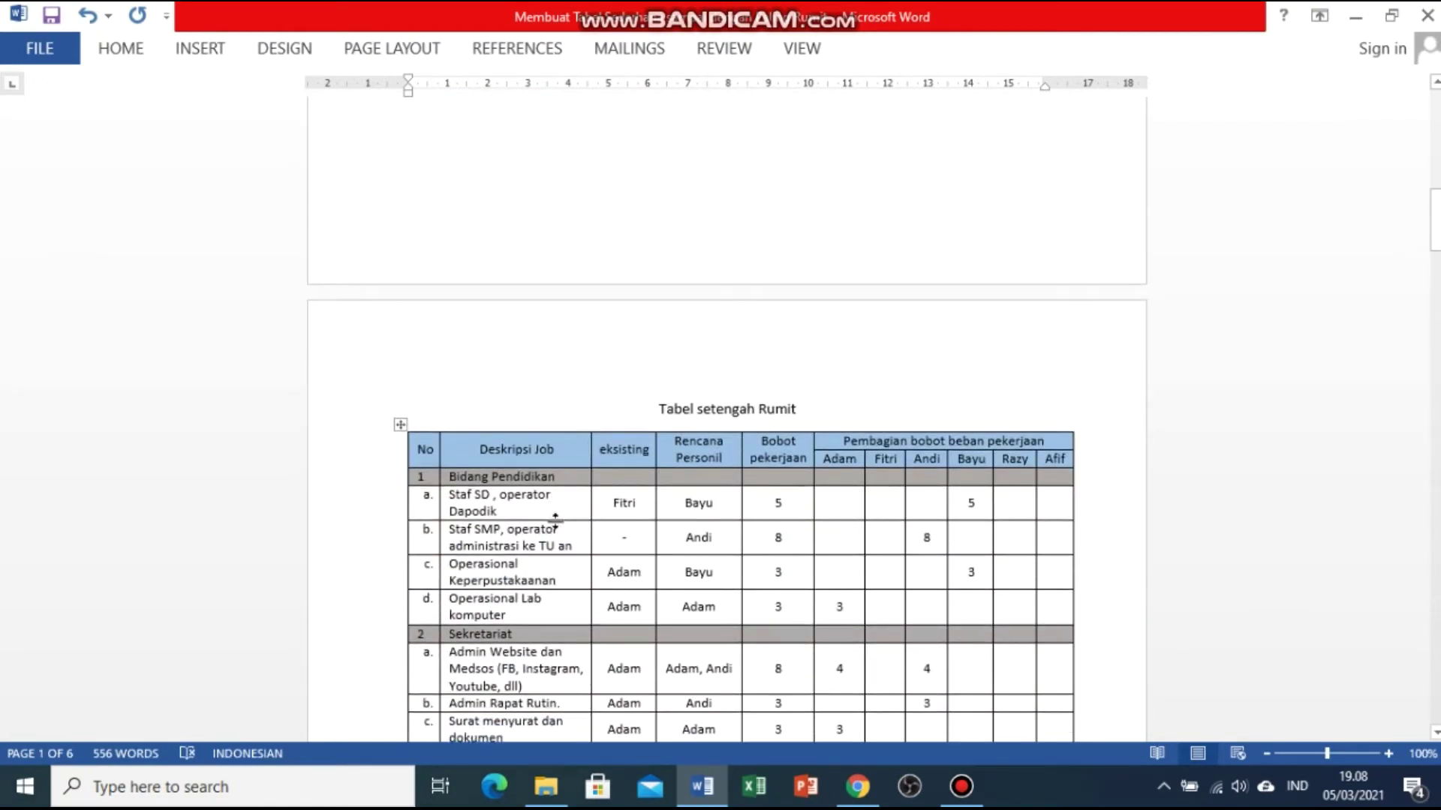
{"action": "scroll", "coordinate": [555, 517], "scroll_direction": "down", "scroll_amount": 4}
{"action": "scroll", "coordinate": [556, 518], "scroll_direction": "down", "scroll_amount": 1}
{"action": "scroll", "coordinate": [556, 520], "scroll_direction": "down", "scroll_amount": 6}
{"action": "scroll", "coordinate": [558, 523], "scroll_direction": "down", "scroll_amount": 5}
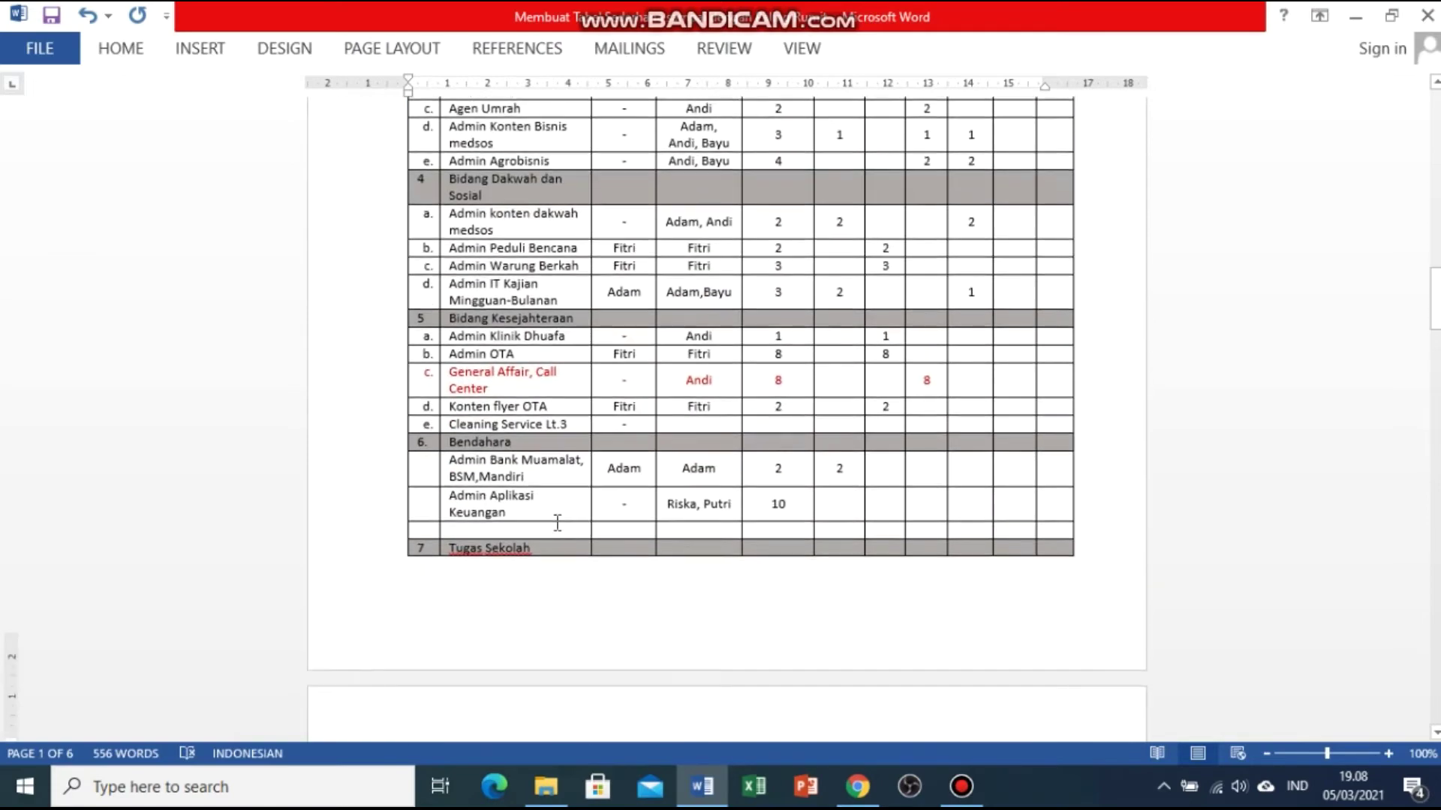
{"action": "scroll", "coordinate": [557, 523], "scroll_direction": "down", "scroll_amount": 3}
{"action": "scroll", "coordinate": [555, 522], "scroll_direction": "down", "scroll_amount": 5}
{"action": "scroll", "coordinate": [553, 521], "scroll_direction": "down", "scroll_amount": 3}
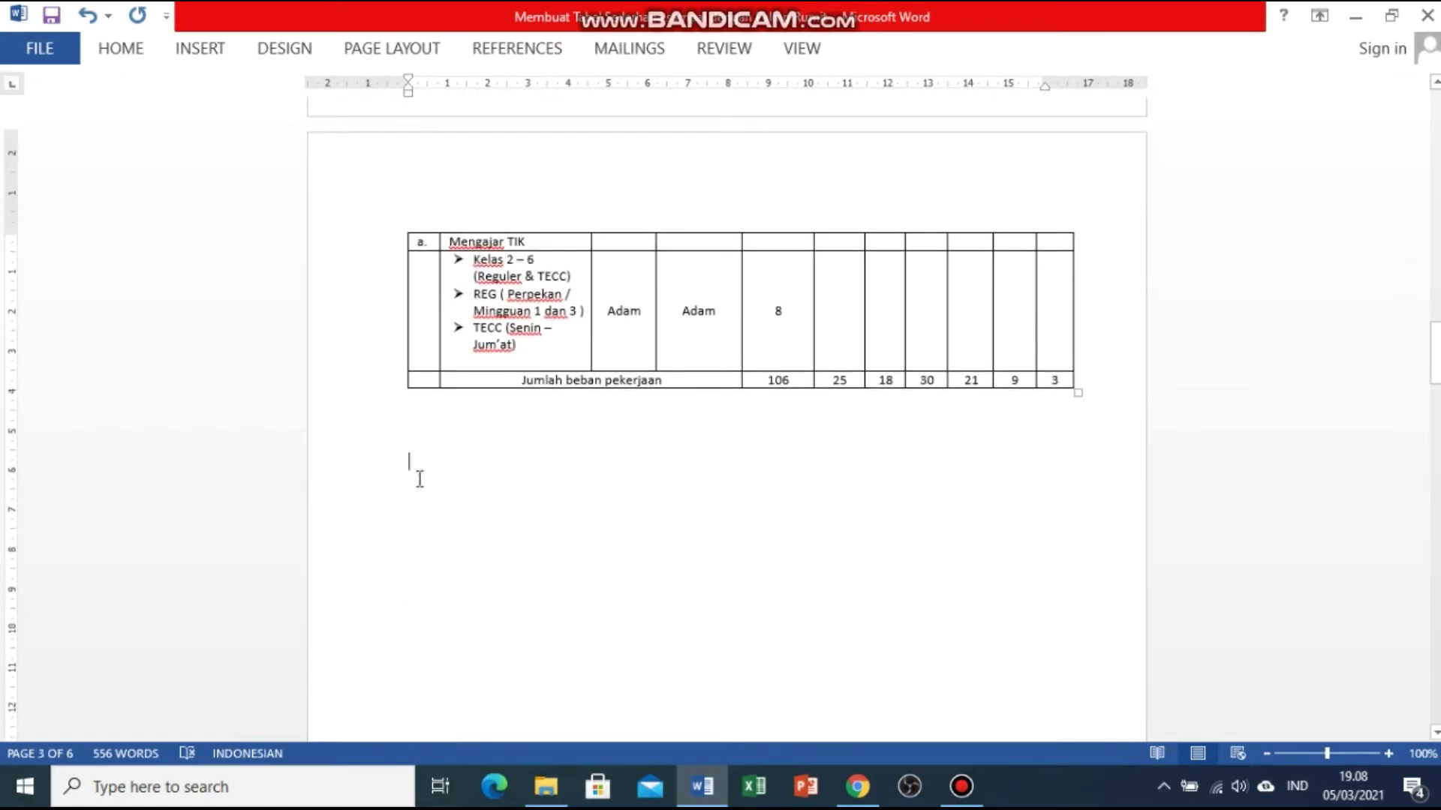
{"action": "left_click", "coordinate": [198, 48]}
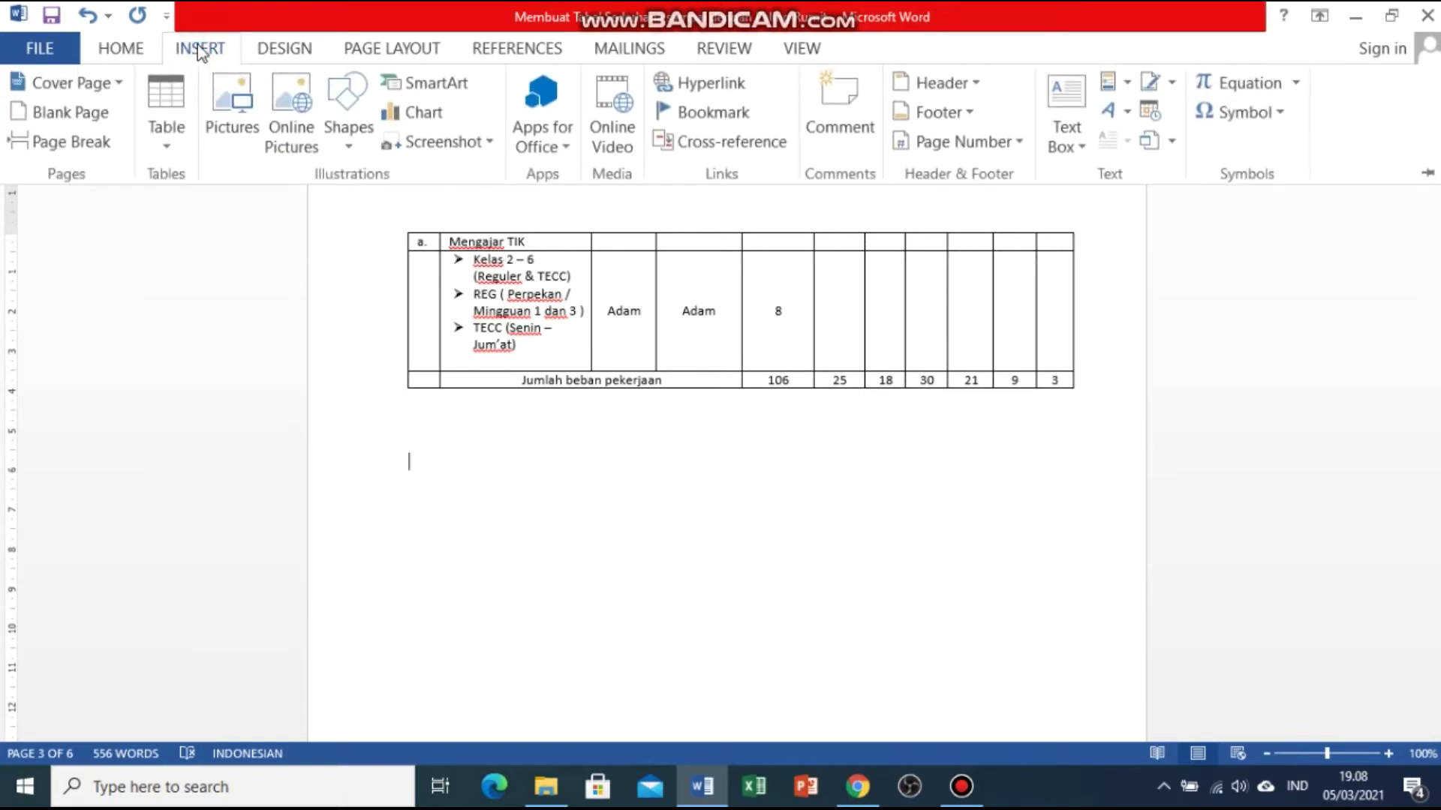
Insert an empty 11-column, 10-row table below the workload table.
{"action": "left_click", "coordinate": [169, 135]}
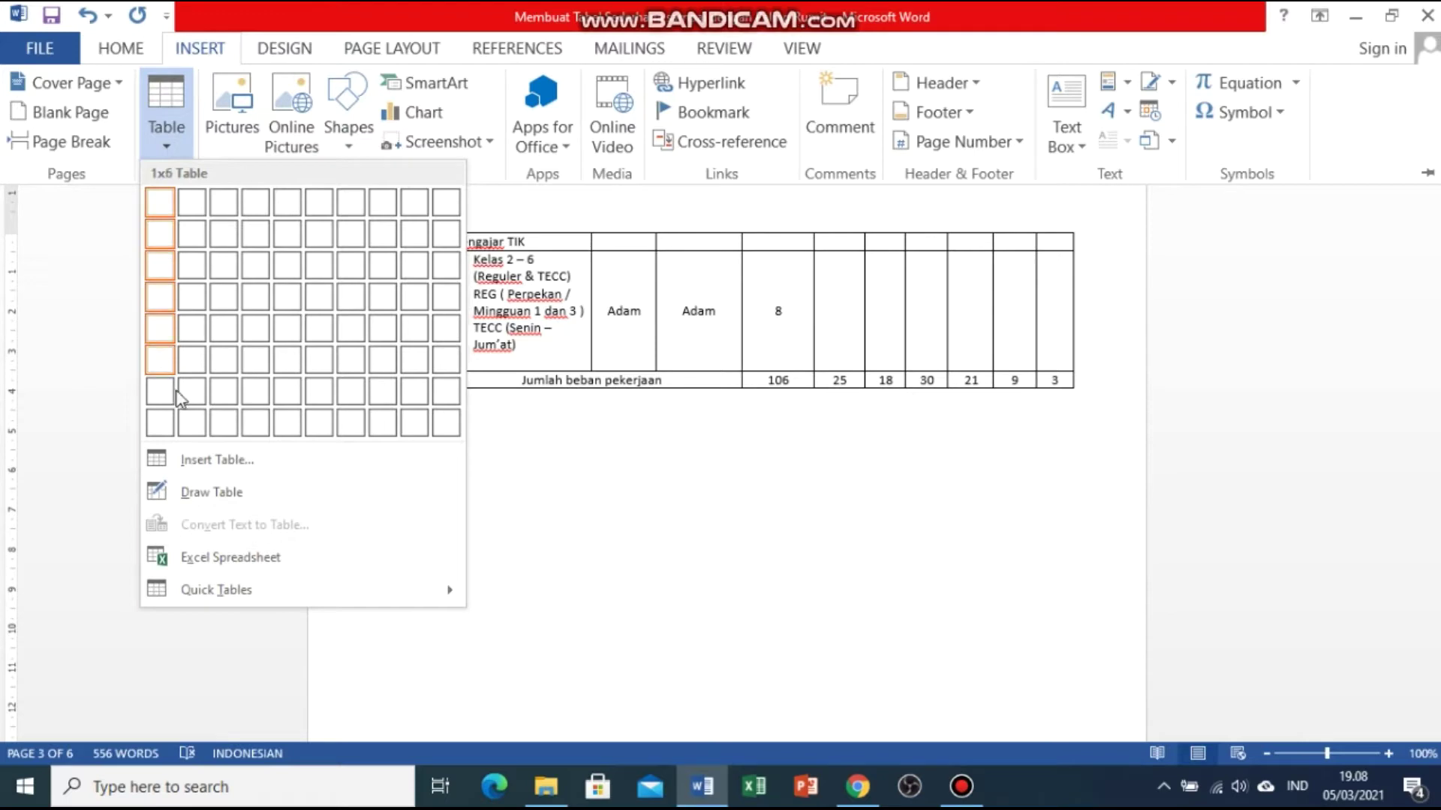
{"action": "left_click", "coordinate": [214, 475]}
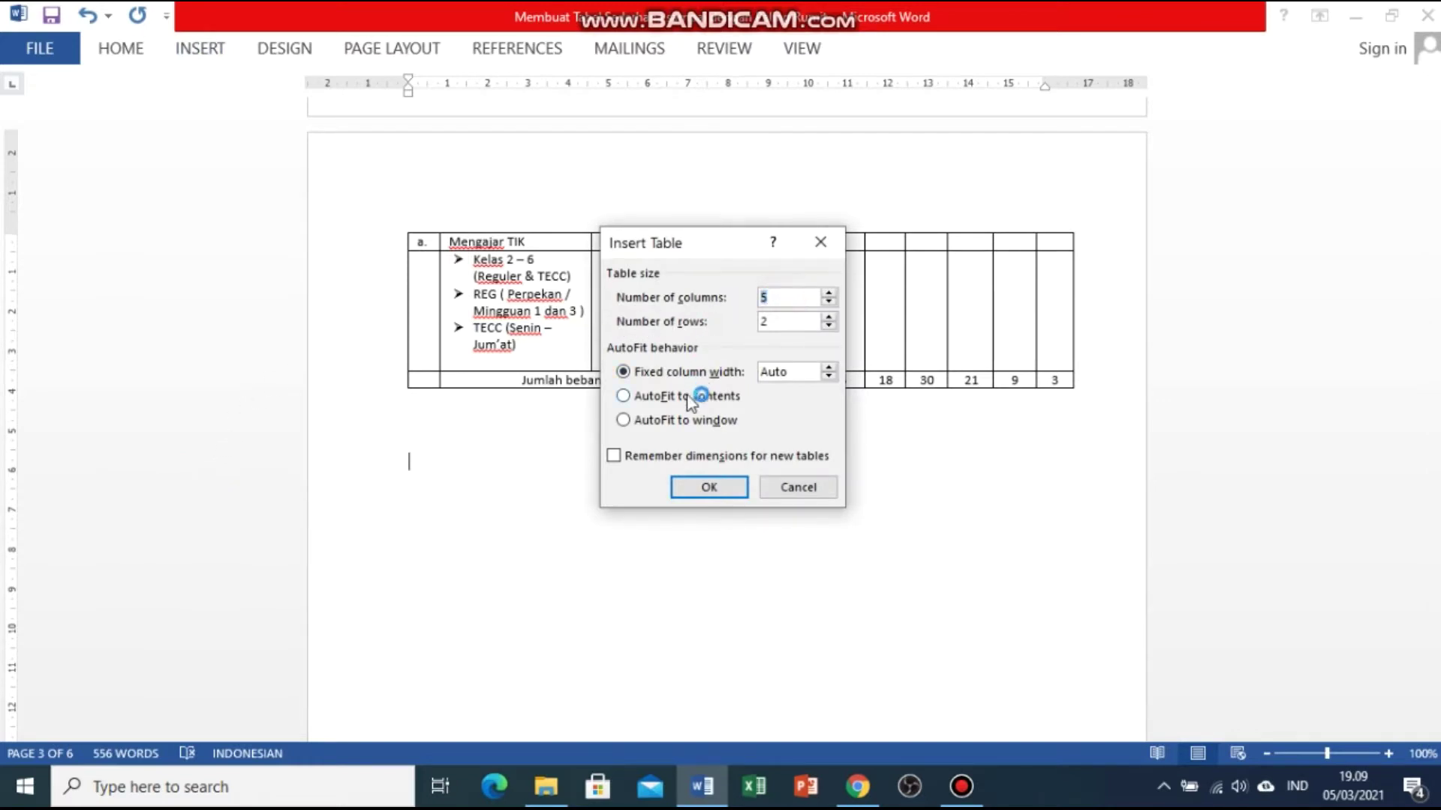
{"action": "type", "text": "11"}
{"action": "double_click", "coordinate": [787, 323]}
{"action": "type", "text": "1"}
{"action": "left_click", "coordinate": [709, 488]}
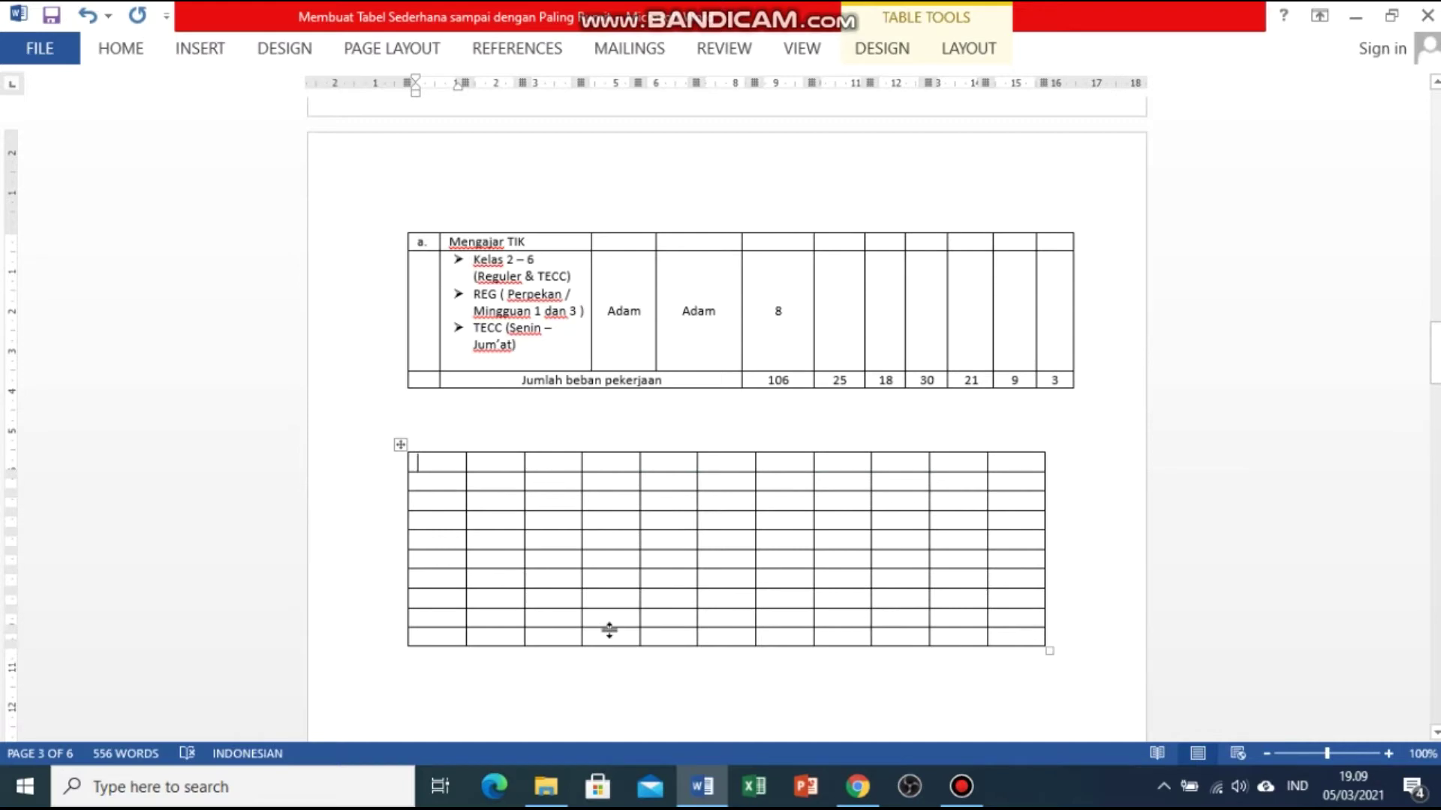
Copy the 'Tabel setengah Rumit' title from the original table and paste it above the new table.
{"action": "scroll", "coordinate": [498, 498], "scroll_direction": "up", "scroll_amount": 5}
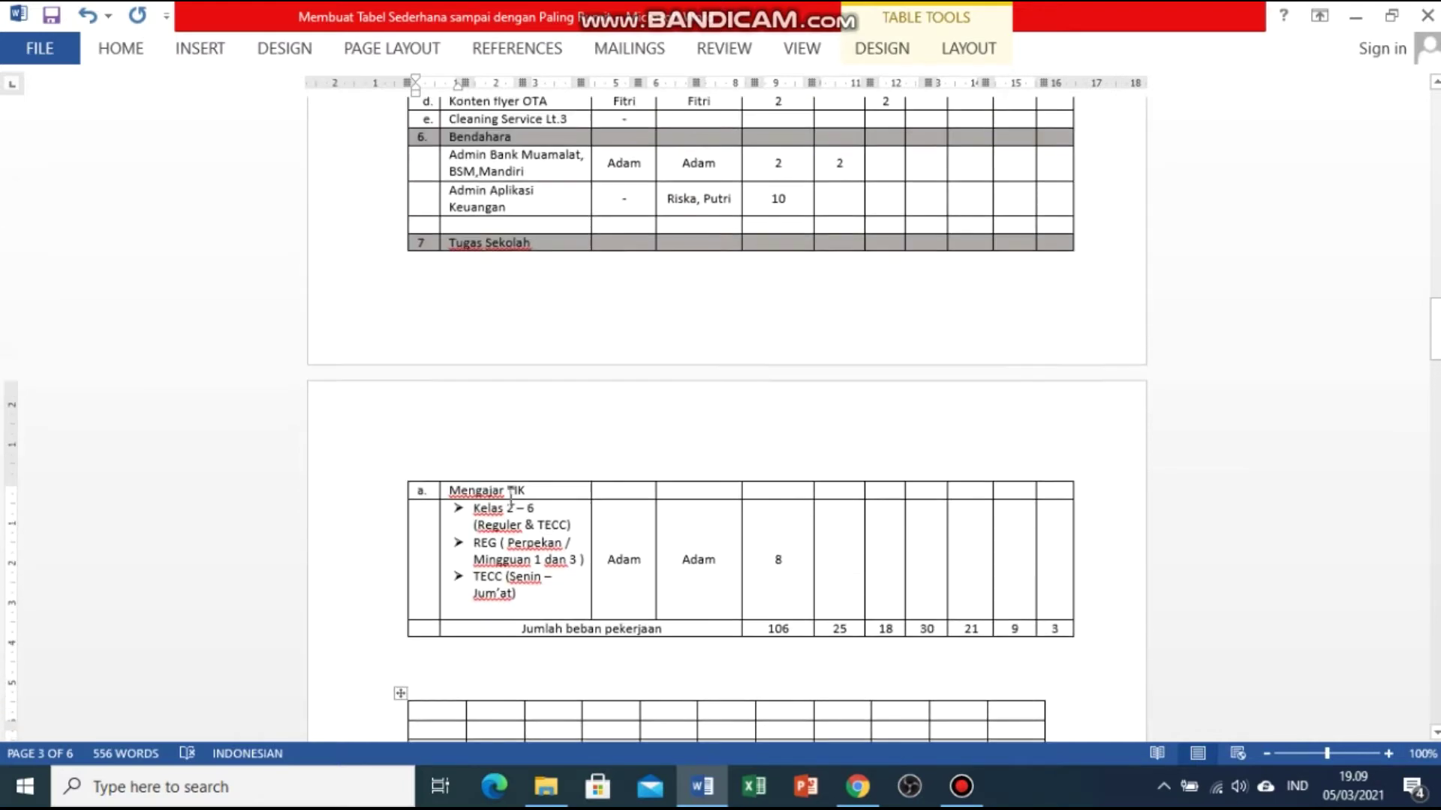
{"action": "scroll", "coordinate": [548, 520], "scroll_direction": "up", "scroll_amount": 3}
{"action": "scroll", "coordinate": [548, 520], "scroll_direction": "down", "scroll_amount": 8}
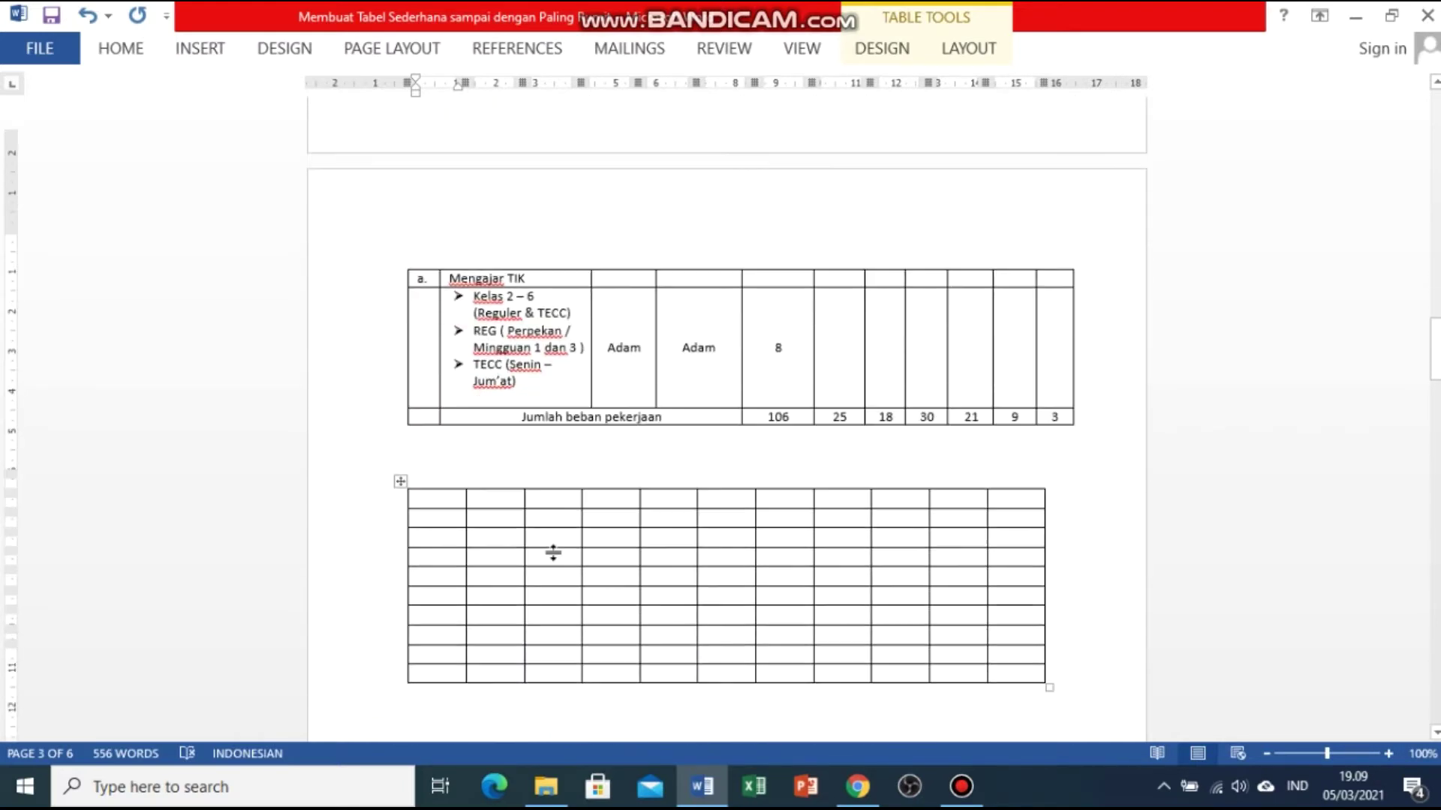
{"action": "scroll", "coordinate": [553, 552], "scroll_direction": "down", "scroll_amount": 3}
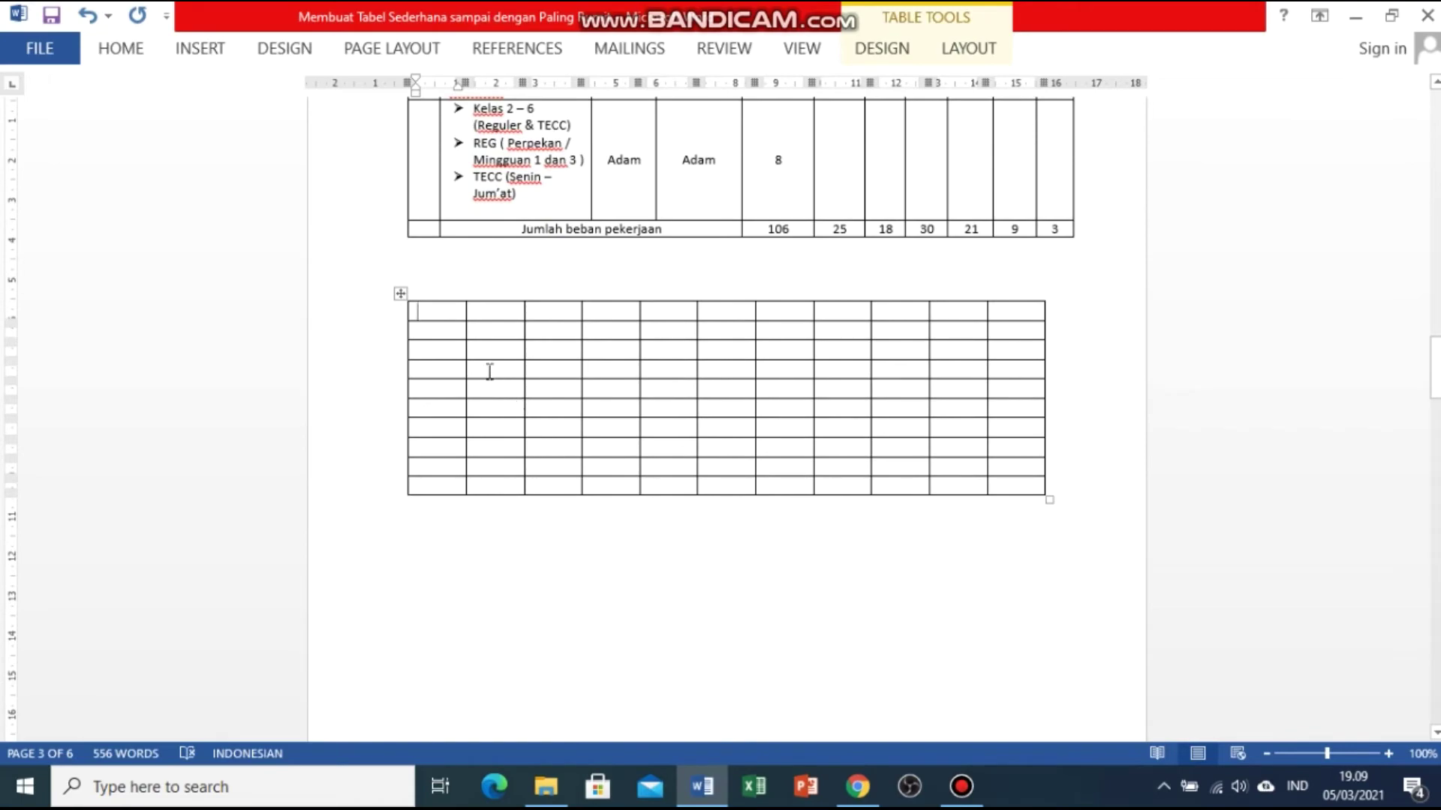
{"action": "scroll", "coordinate": [550, 348], "scroll_direction": "up", "scroll_amount": 6}
{"action": "scroll", "coordinate": [572, 344], "scroll_direction": "up", "scroll_amount": 5}
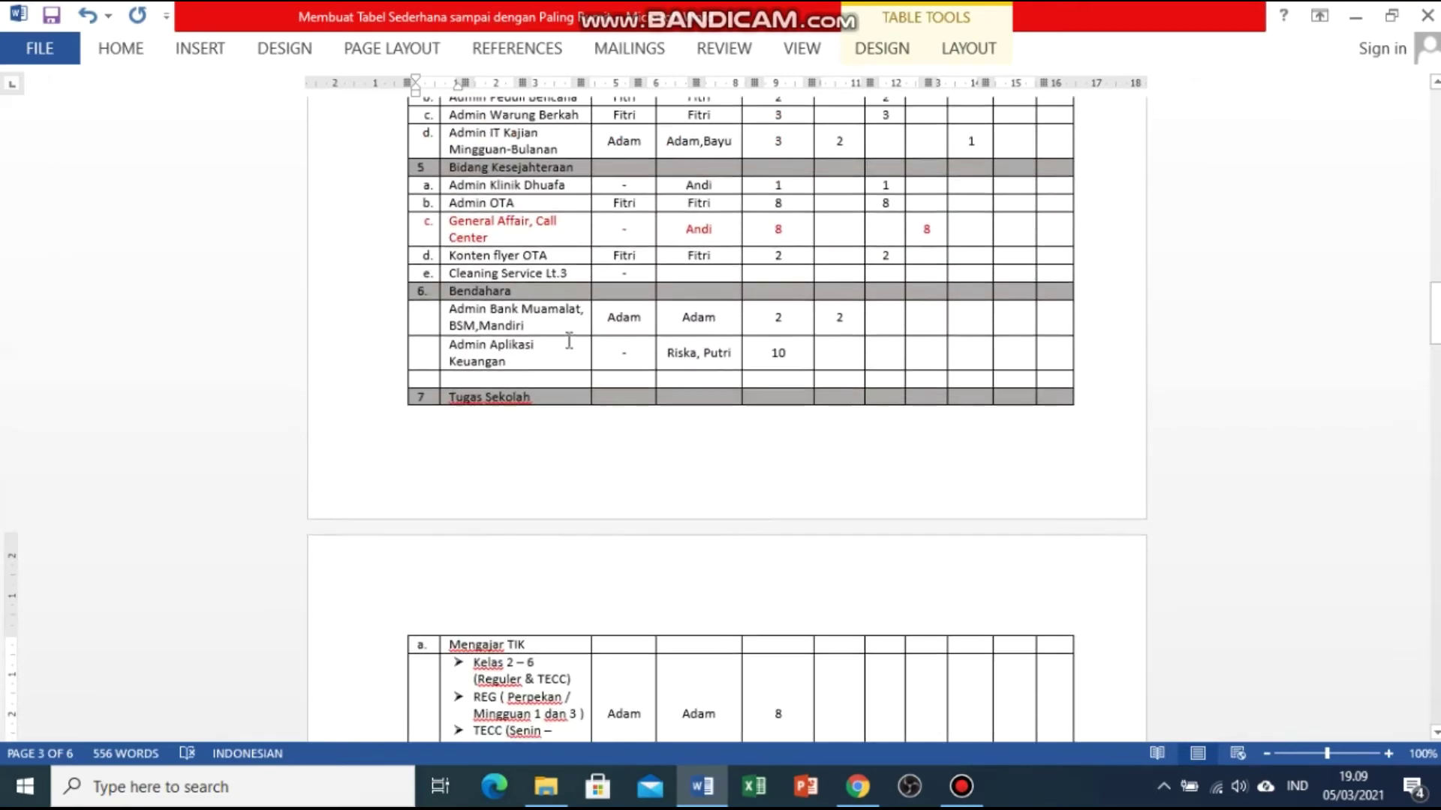
{"action": "scroll", "coordinate": [573, 342], "scroll_direction": "up", "scroll_amount": 4}
{"action": "scroll", "coordinate": [572, 338], "scroll_direction": "up", "scroll_amount": 5}
{"action": "scroll", "coordinate": [571, 338], "scroll_direction": "up", "scroll_amount": 4}
{"action": "scroll", "coordinate": [571, 338], "scroll_direction": "up", "scroll_amount": 1}
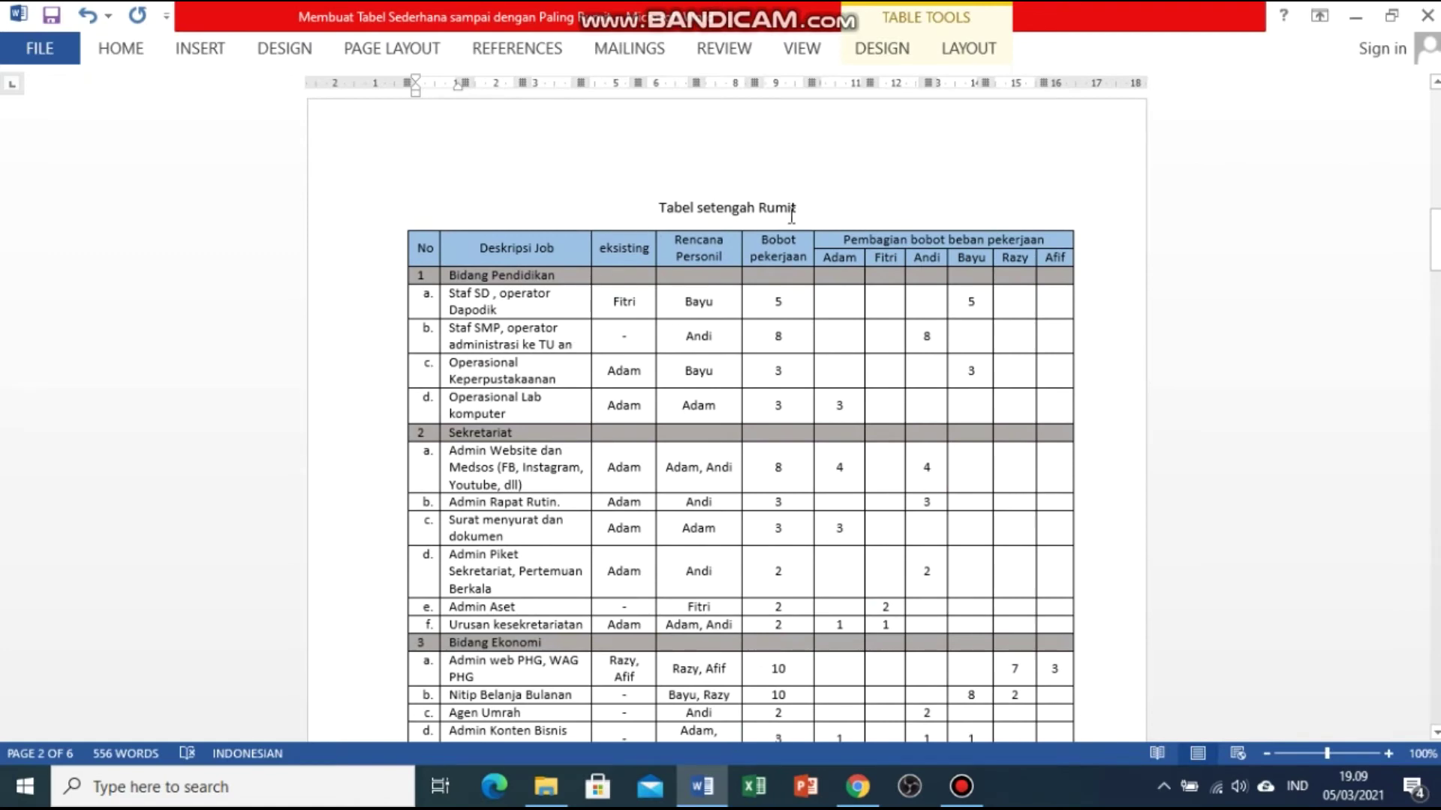
{"action": "left_click_drag", "start_coordinate": [658, 208], "coordinate": [801, 210]}
{"action": "key", "text": "ctrl+c"}
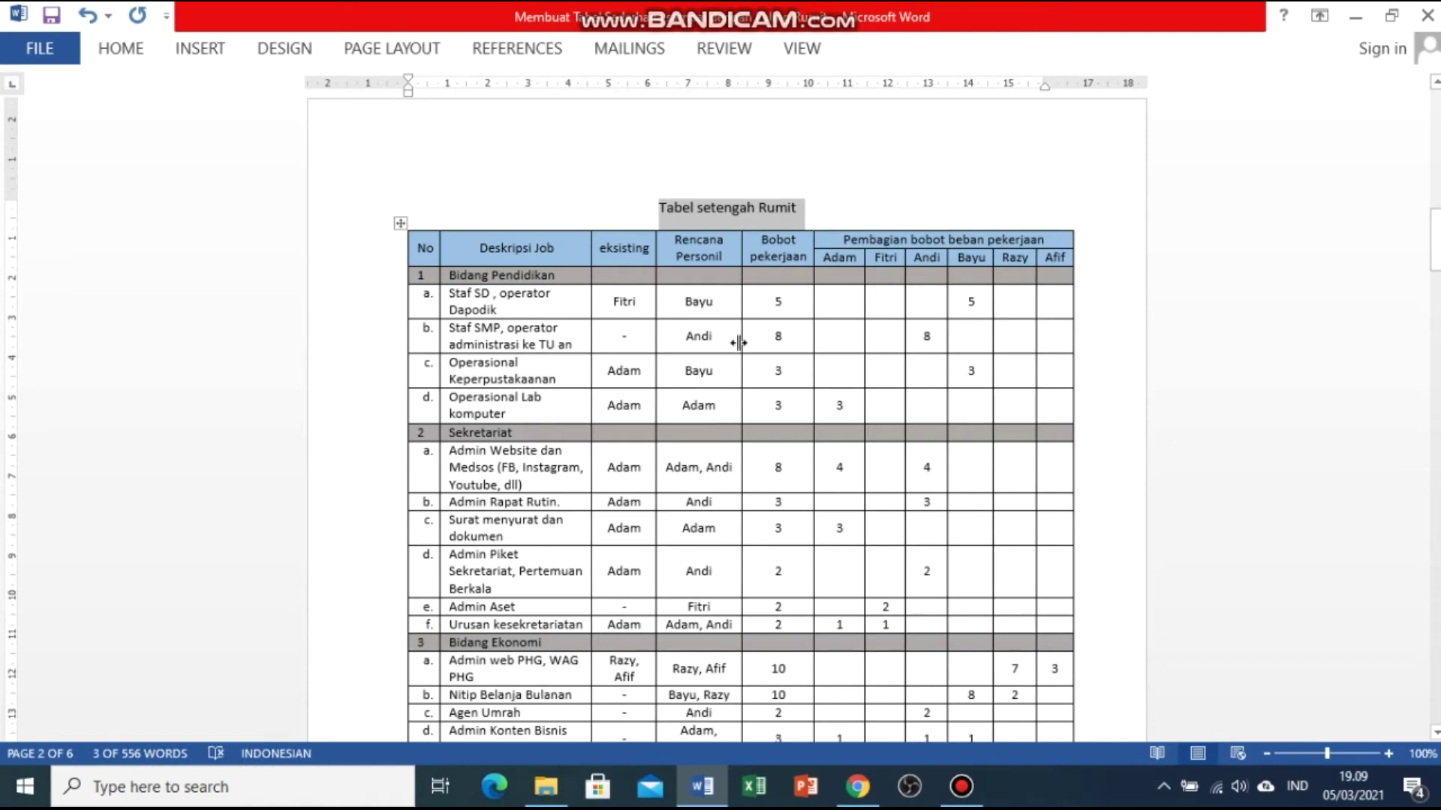
{"action": "scroll", "coordinate": [737, 338], "scroll_direction": "down", "scroll_amount": 4}
{"action": "scroll", "coordinate": [741, 420], "scroll_direction": "down", "scroll_amount": 7}
{"action": "scroll", "coordinate": [743, 464], "scroll_direction": "down", "scroll_amount": 5}
{"action": "scroll", "coordinate": [740, 471], "scroll_direction": "down", "scroll_amount": 3}
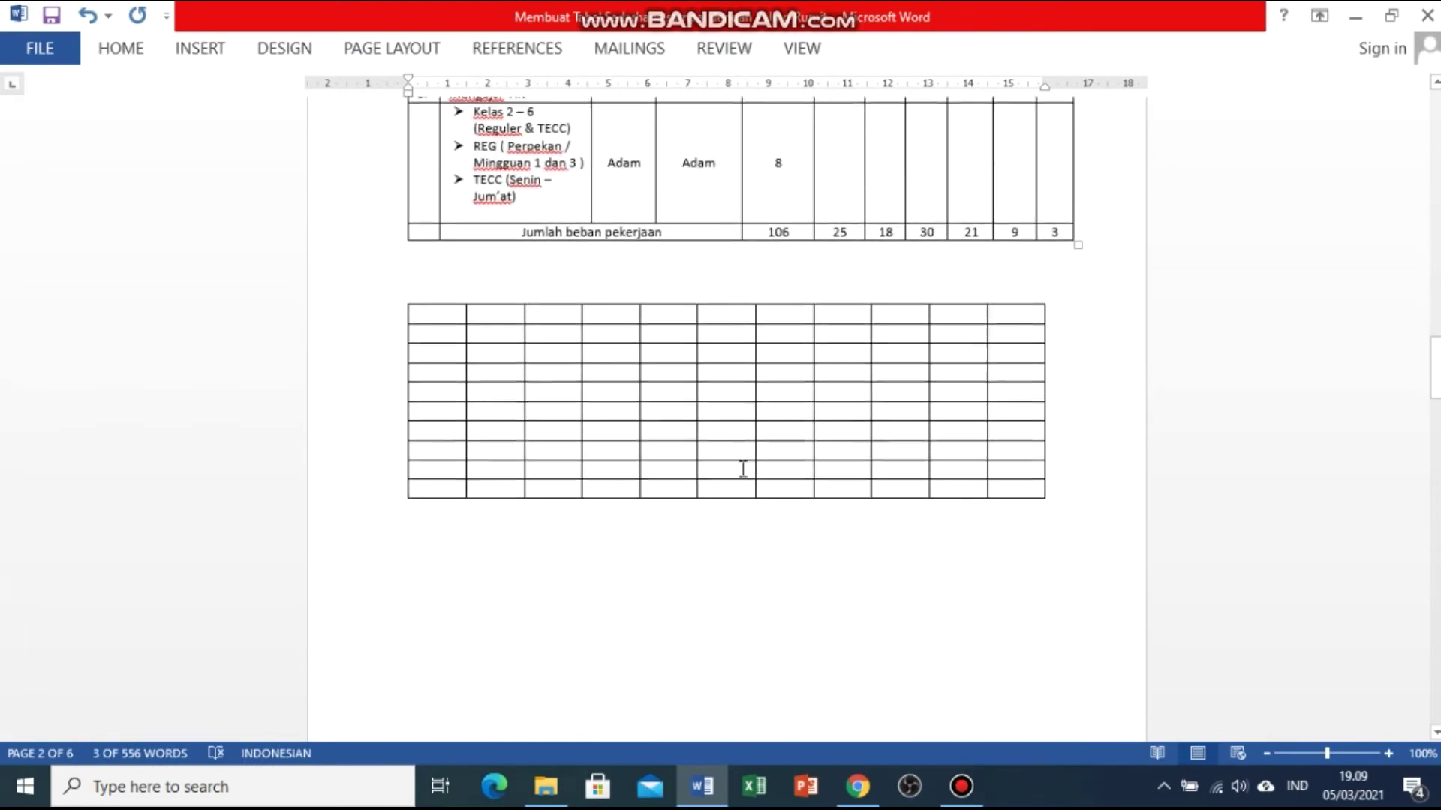
{"action": "left_click", "coordinate": [731, 278]}
{"action": "mouse_move", "coordinate": [638, 372]}
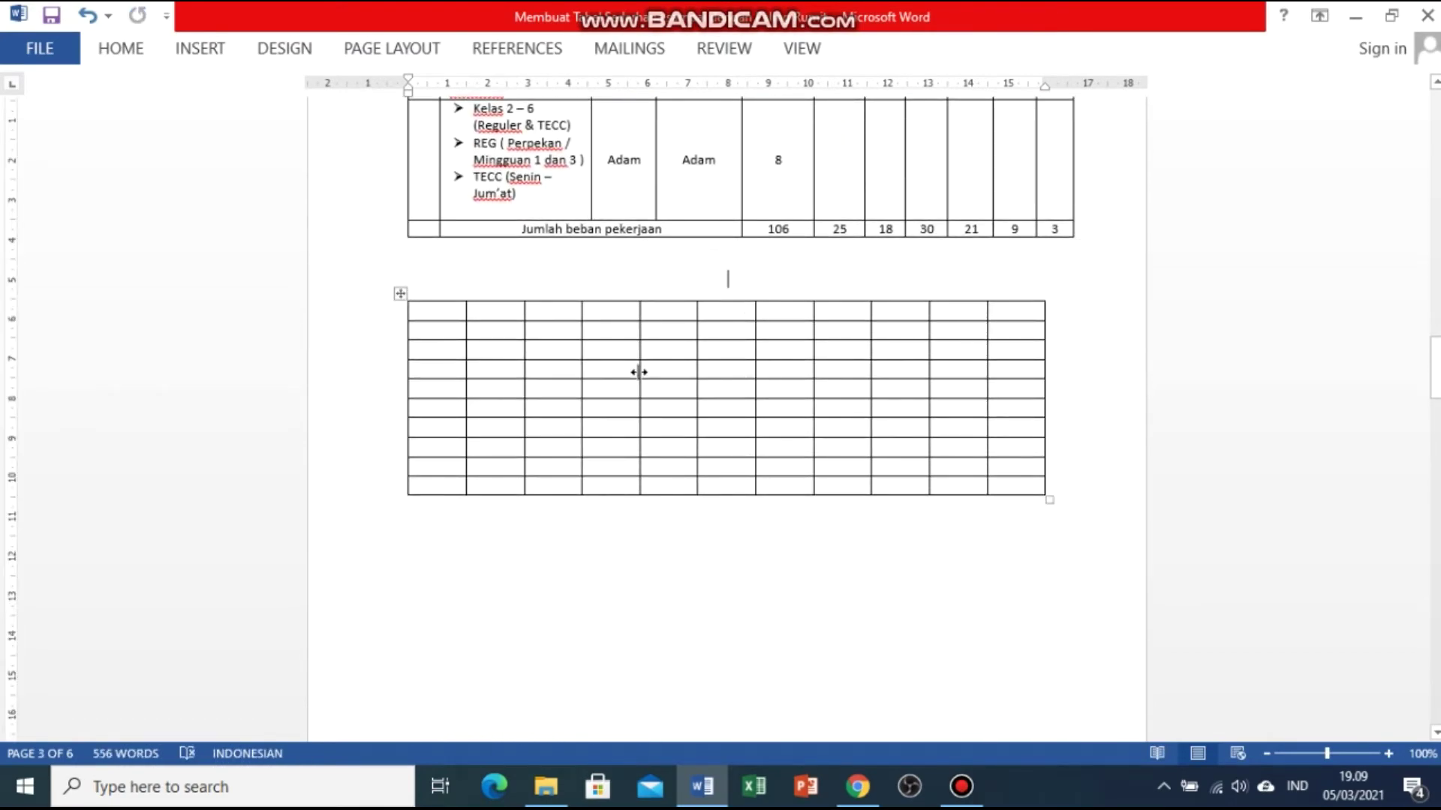
{"action": "key", "text": "ctrl+v"}
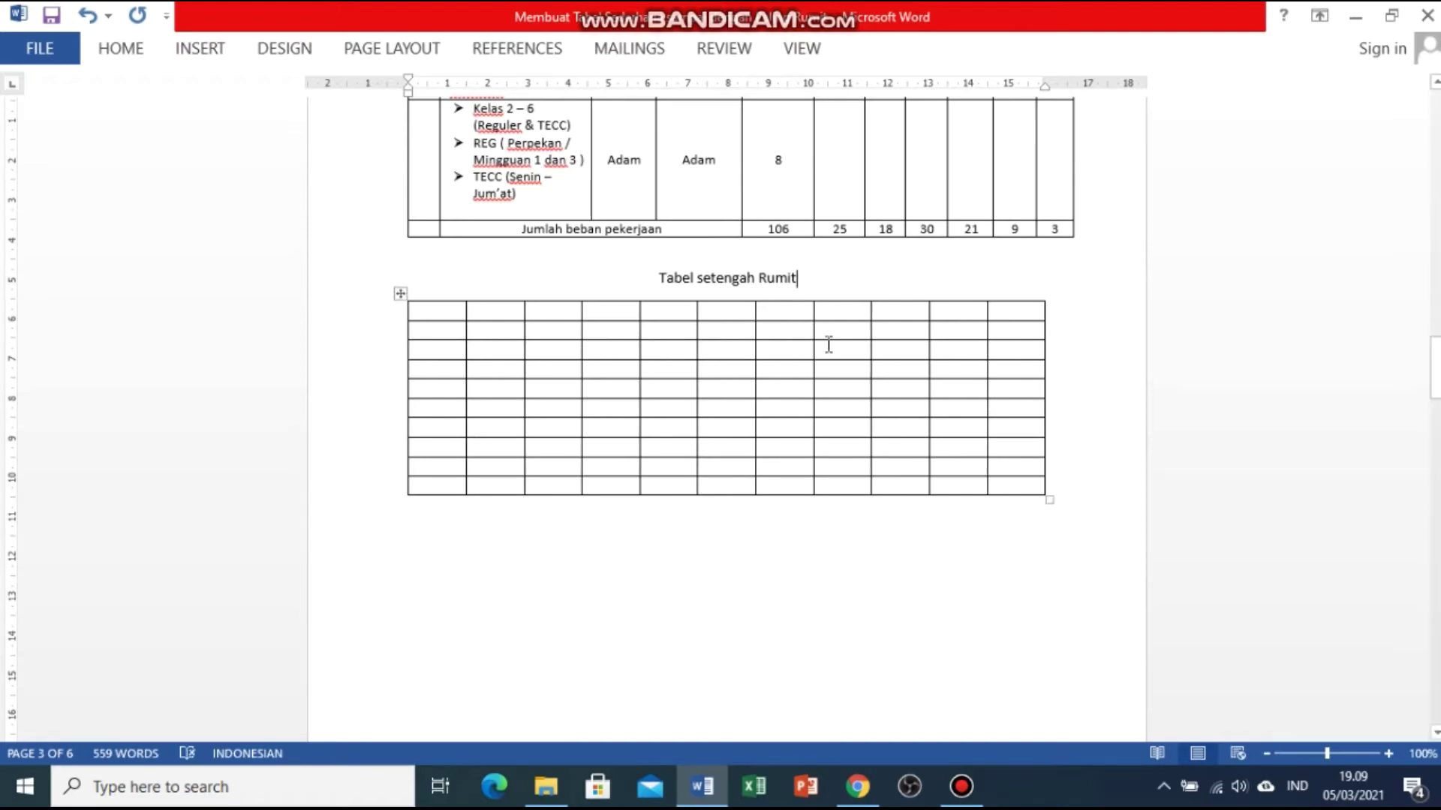
{"action": "scroll", "coordinate": [826, 350], "scroll_direction": "up", "scroll_amount": 5}
{"action": "scroll", "coordinate": [829, 345], "scroll_direction": "up", "scroll_amount": 5}
{"action": "scroll", "coordinate": [833, 337], "scroll_direction": "up", "scroll_amount": 5}
{"action": "scroll", "coordinate": [833, 338], "scroll_direction": "up", "scroll_amount": 8}
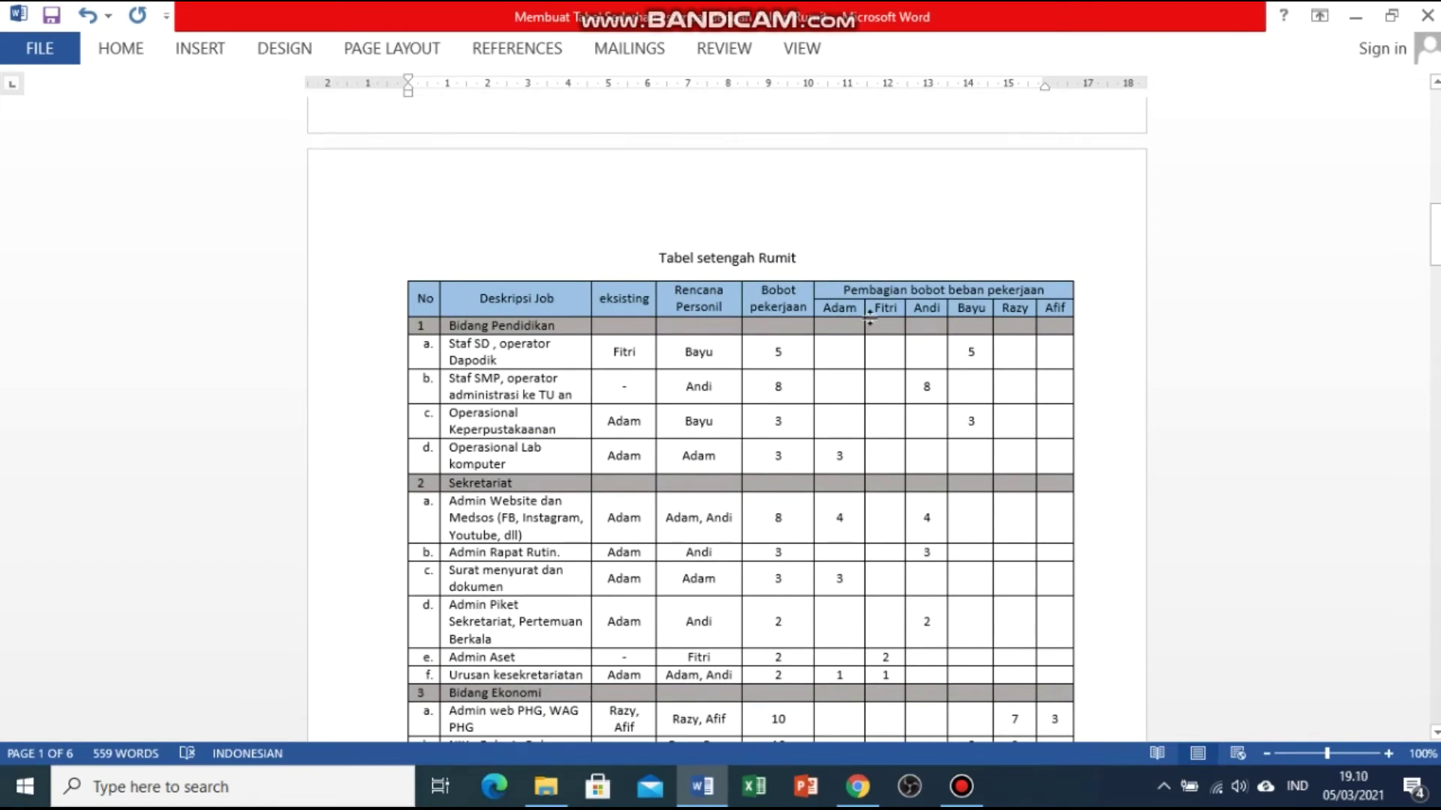
Paste the original table's two header rows into the new table's first cell.
{"action": "left_click_drag", "start_coordinate": [422, 298], "coordinate": [1054, 319]}
{"action": "key", "text": "ctrl+c"}
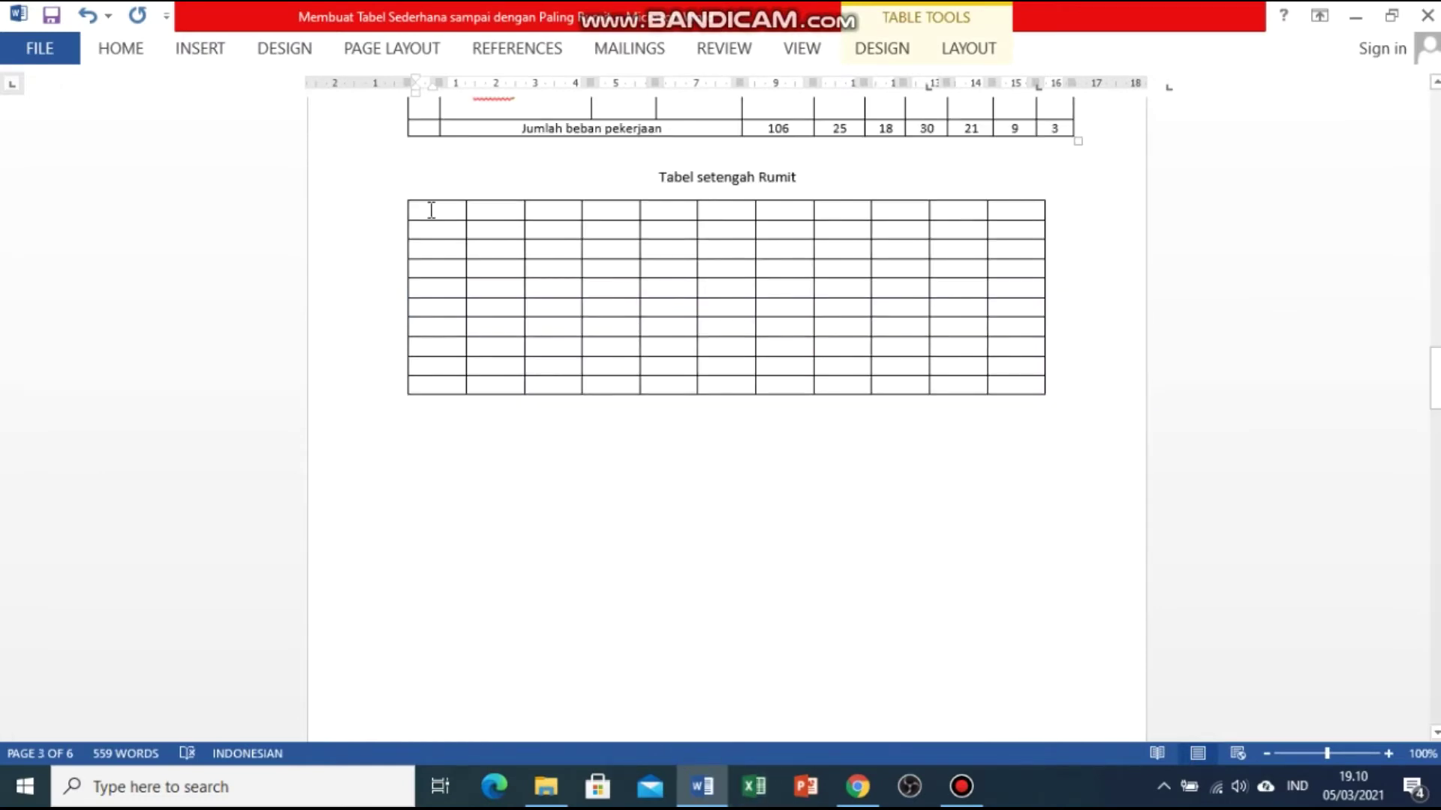
{"action": "left_click", "coordinate": [431, 210]}
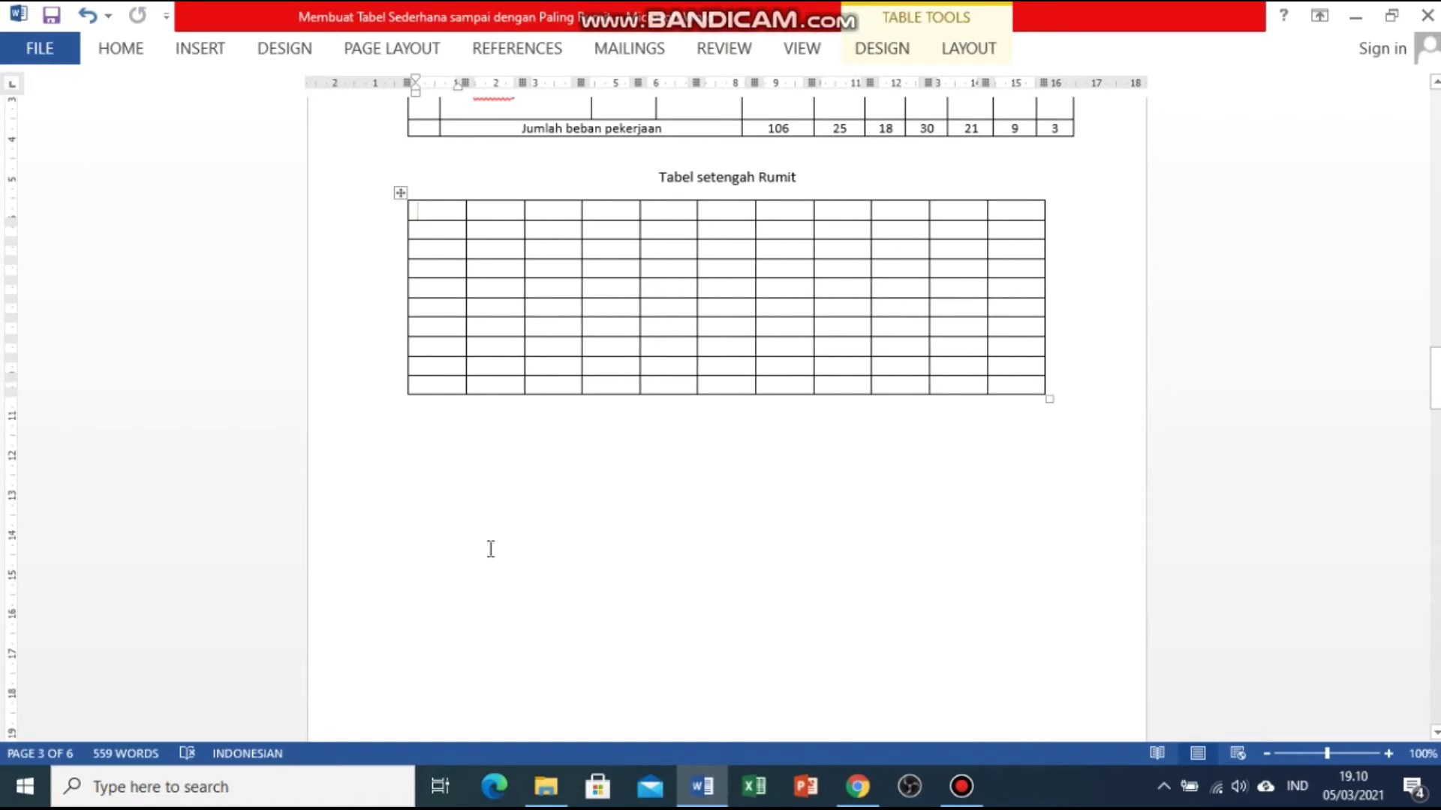
{"action": "key", "text": "ctrl+v"}
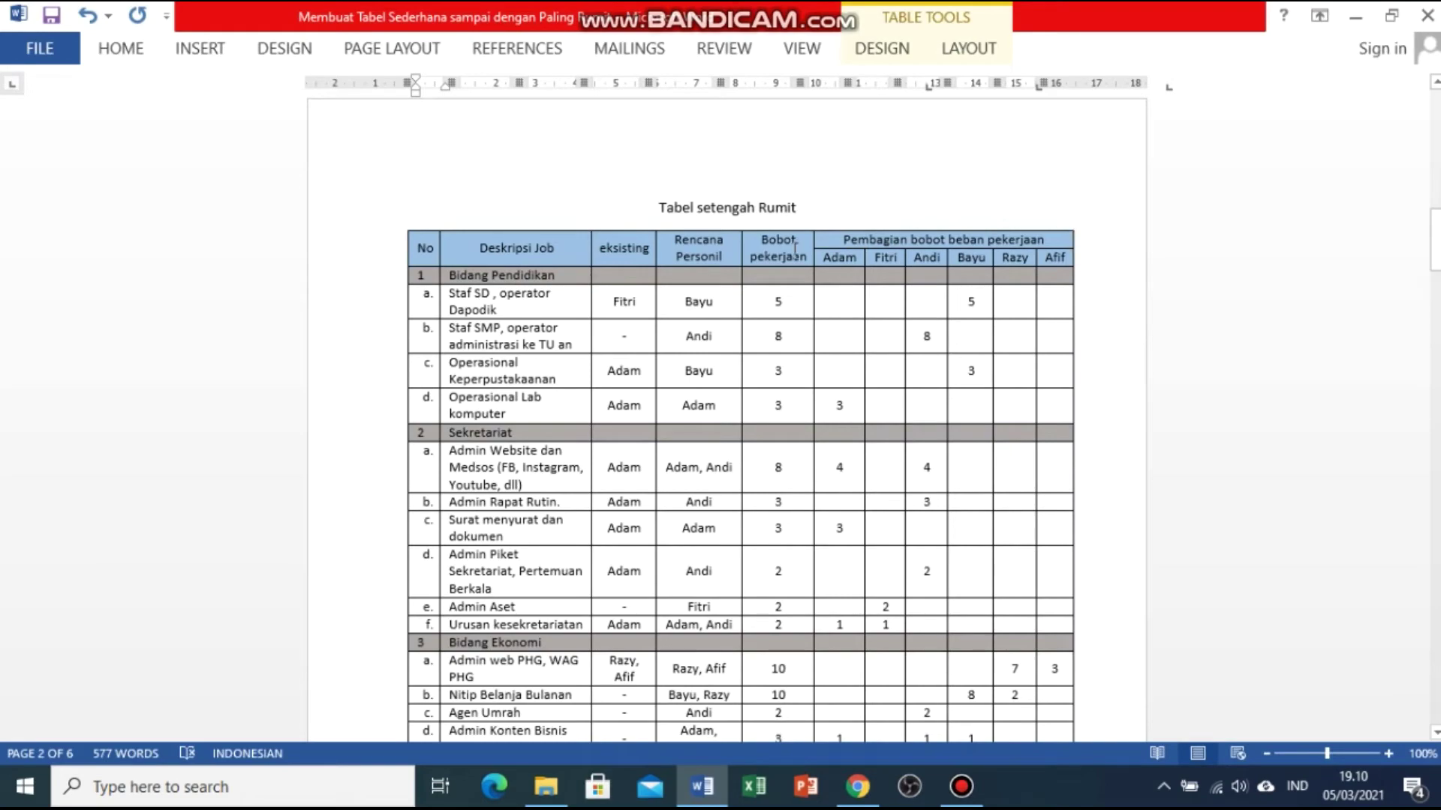
Select the Pembagian bobot beban pekerjaan header cell and the empty cells beside it.
{"action": "scroll", "coordinate": [913, 289], "scroll_direction": "down", "scroll_amount": 6}
{"action": "scroll", "coordinate": [878, 525], "scroll_direction": "down", "scroll_amount": 4}
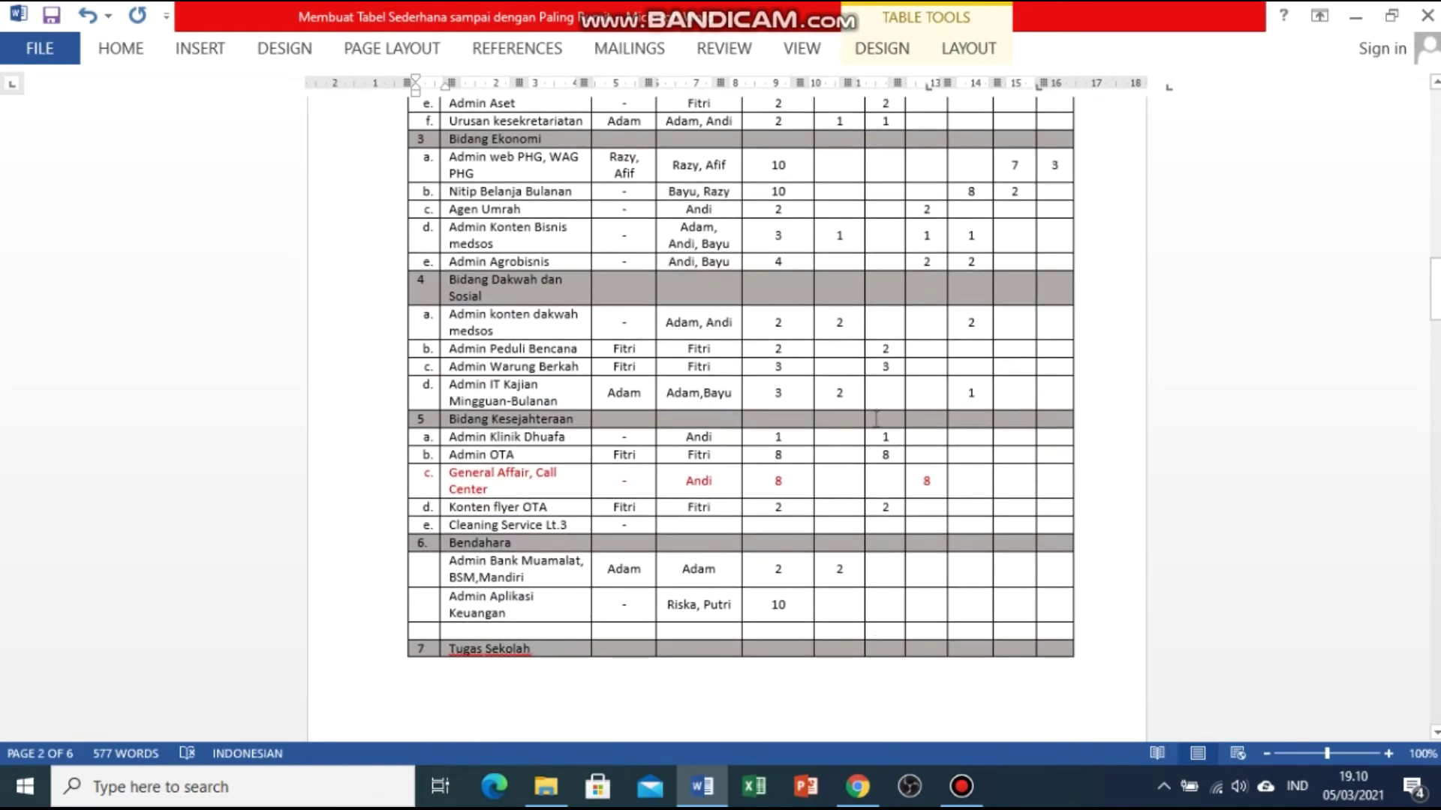
{"action": "scroll", "coordinate": [876, 418], "scroll_direction": "down", "scroll_amount": 1}
{"action": "scroll", "coordinate": [881, 480], "scroll_direction": "down", "scroll_amount": 4}
{"action": "scroll", "coordinate": [895, 584], "scroll_direction": "down", "scroll_amount": 3}
{"action": "scroll", "coordinate": [895, 559], "scroll_direction": "down", "scroll_amount": 2}
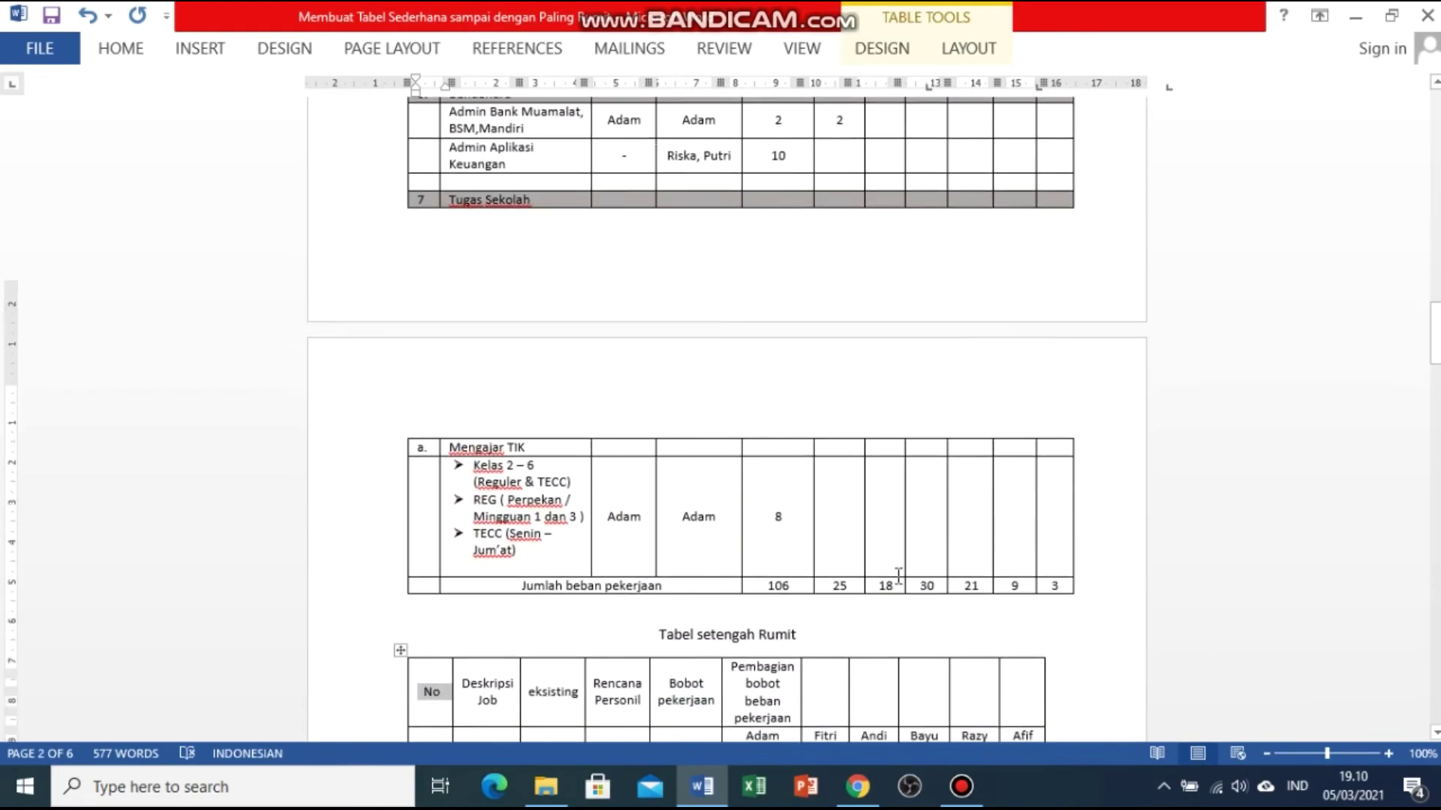
{"action": "scroll", "coordinate": [898, 574], "scroll_direction": "down", "scroll_amount": 4}
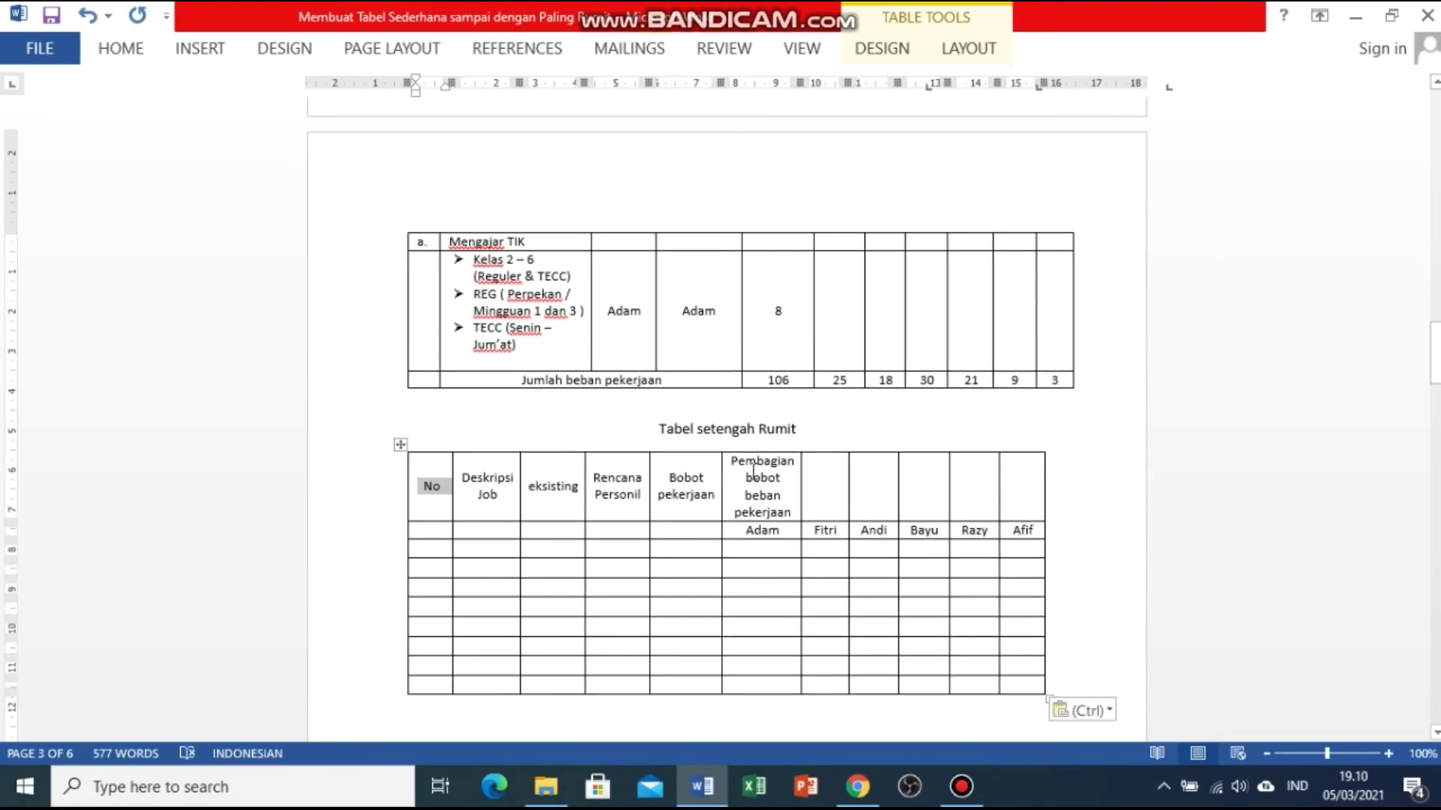
{"action": "left_click_drag", "start_coordinate": [746, 468], "coordinate": [1022, 484]}
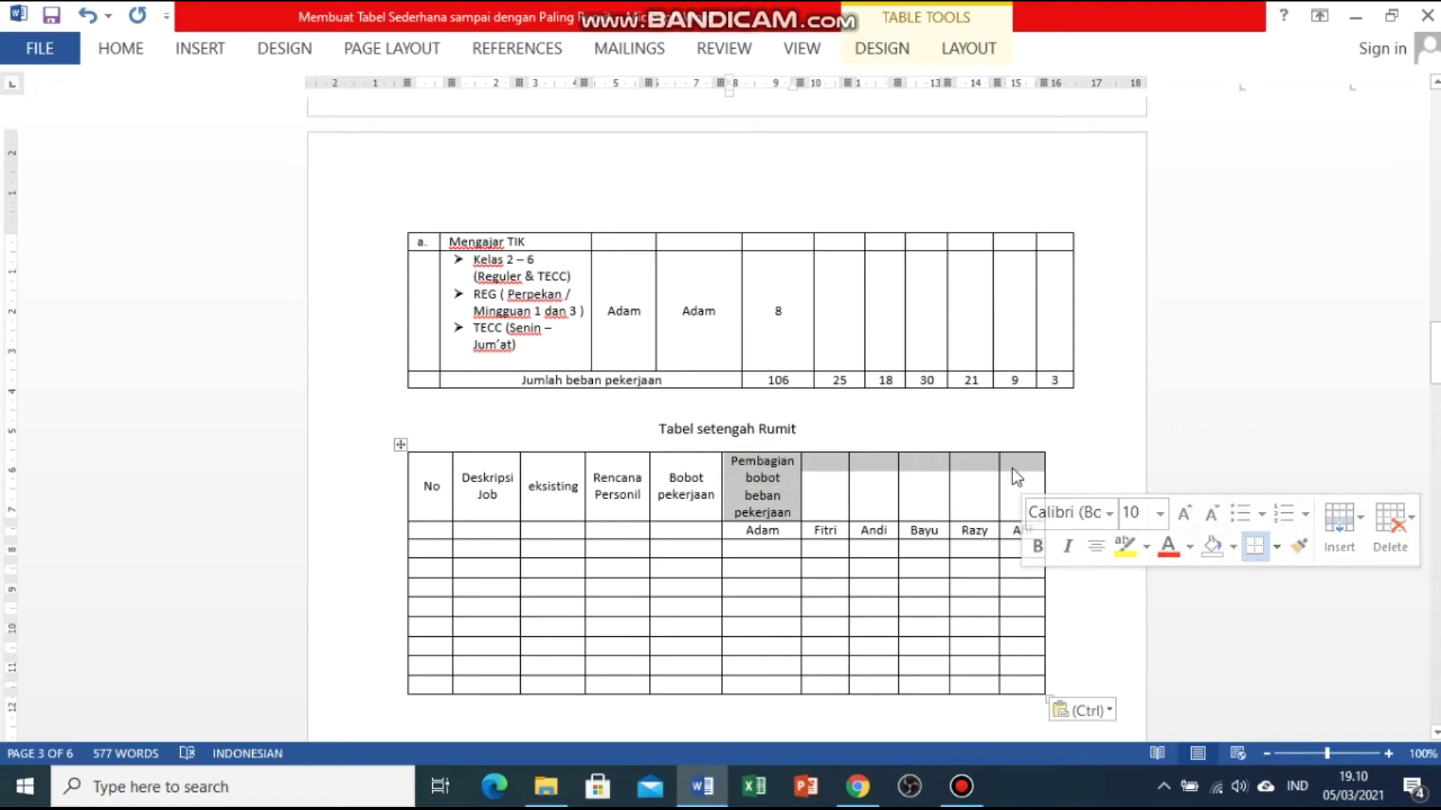
Merge Pembagian bobot beban pekerjaan across the name columns and merge Bobot pekerjaan over two rows.
{"action": "right_click", "coordinate": [1012, 466]}
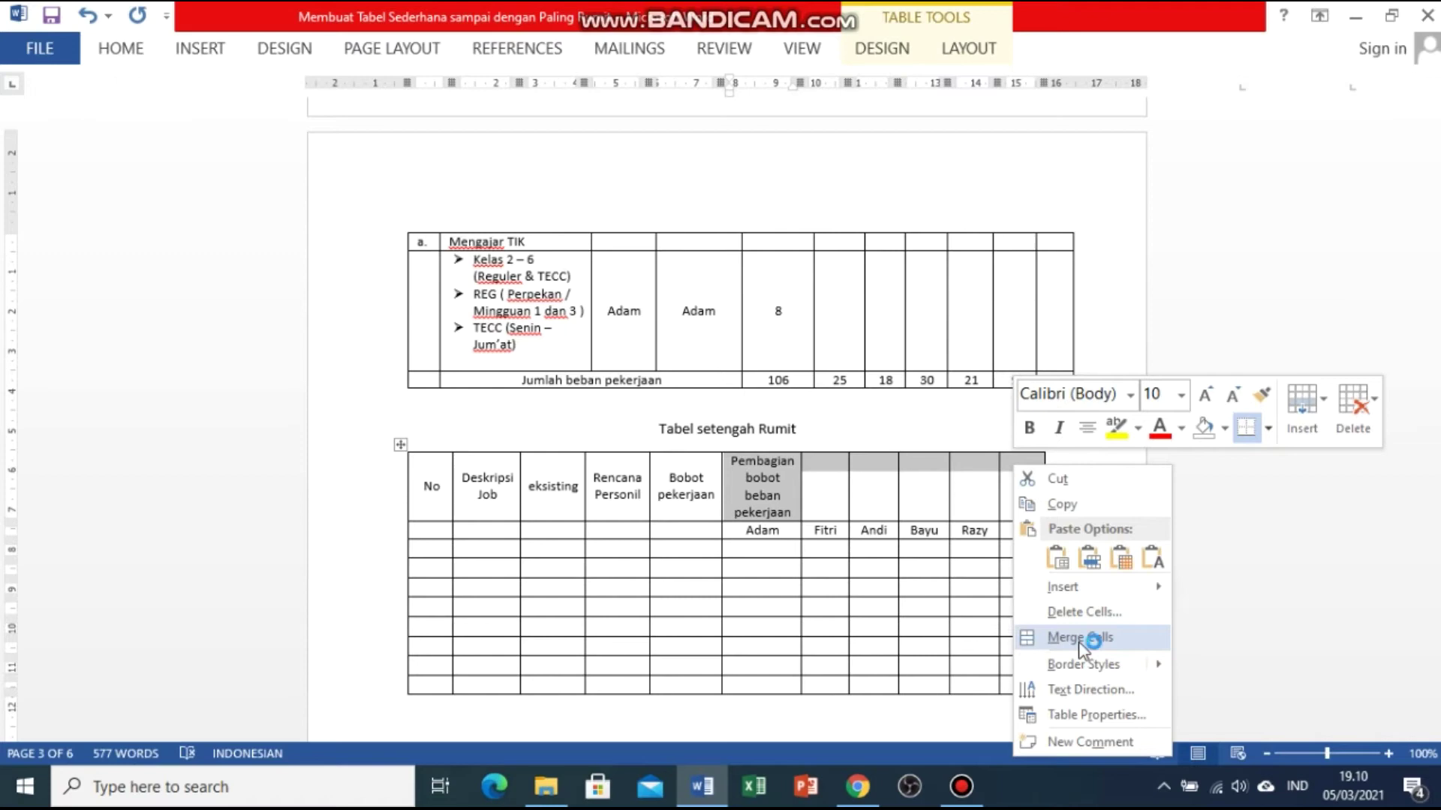
{"action": "left_click", "coordinate": [1078, 638]}
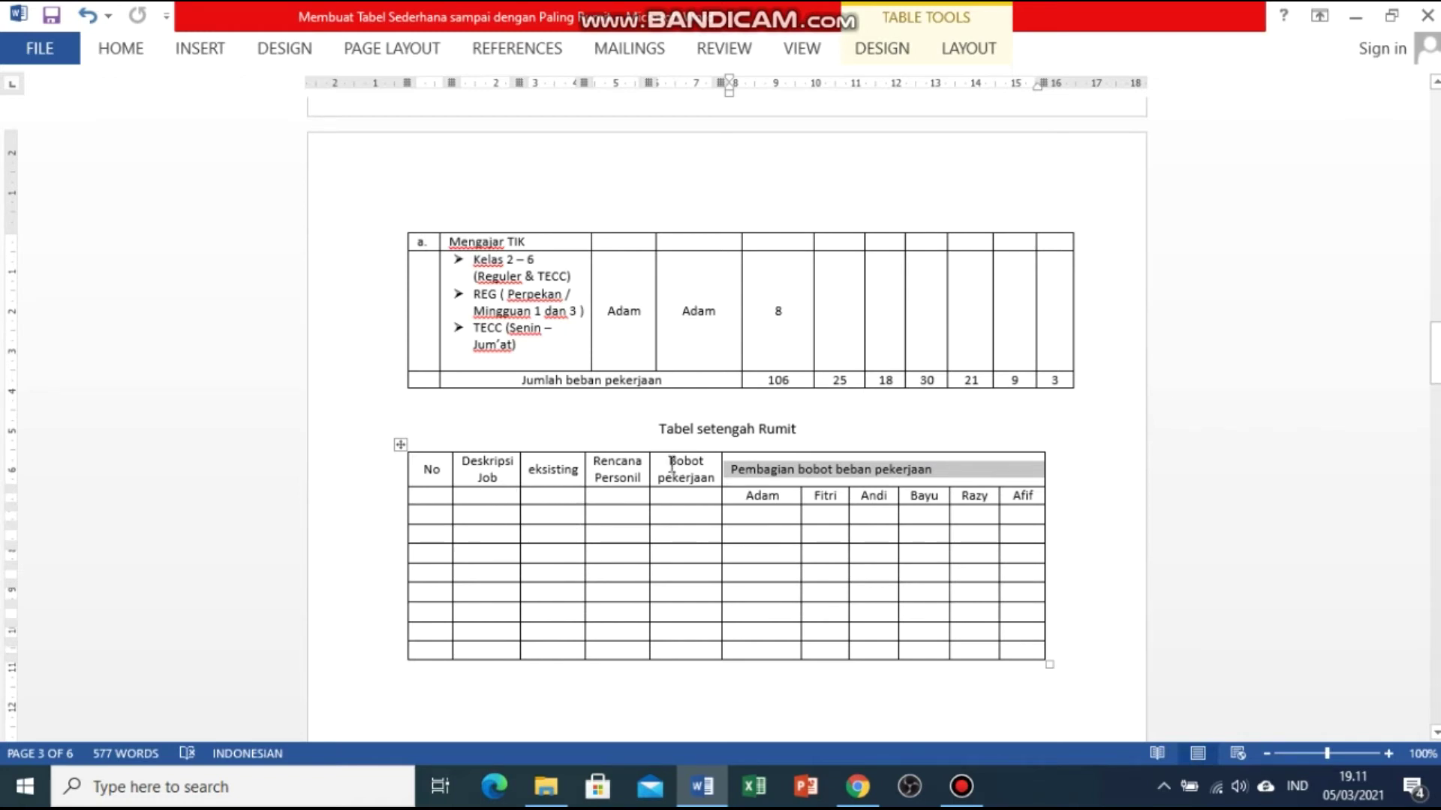
{"action": "left_click_drag", "start_coordinate": [662, 463], "coordinate": [690, 497]}
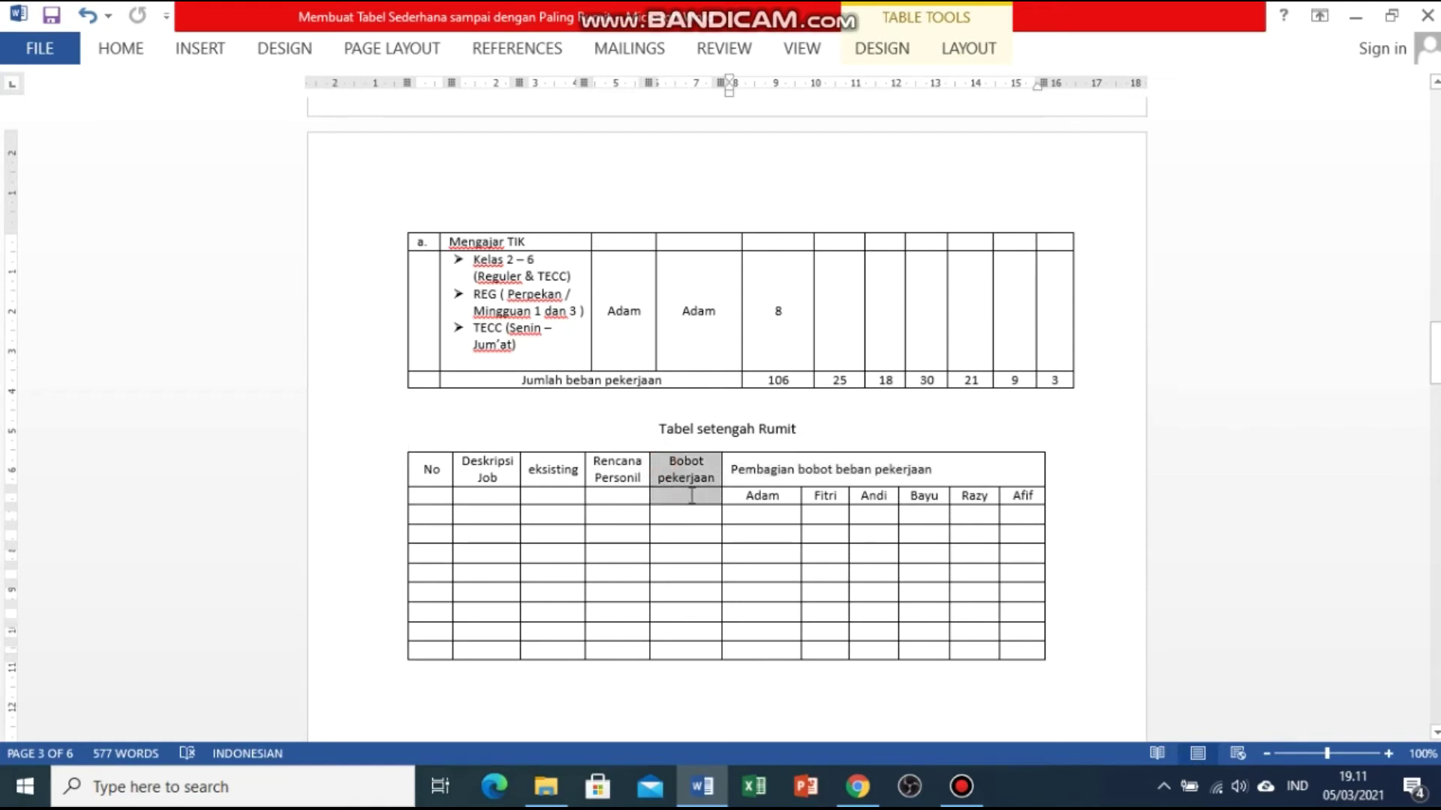
{"action": "right_click", "coordinate": [691, 497]}
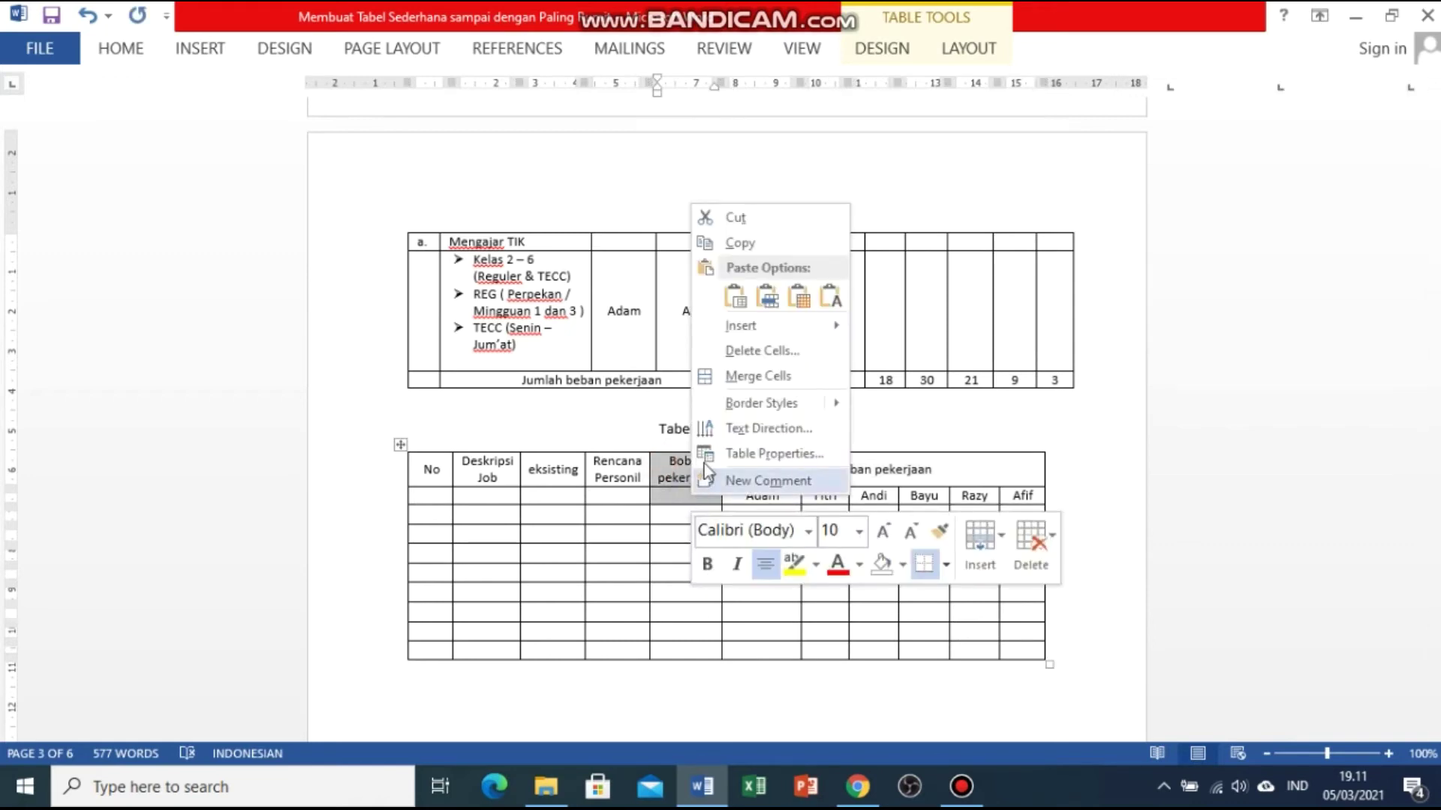
{"action": "left_click", "coordinate": [760, 377]}
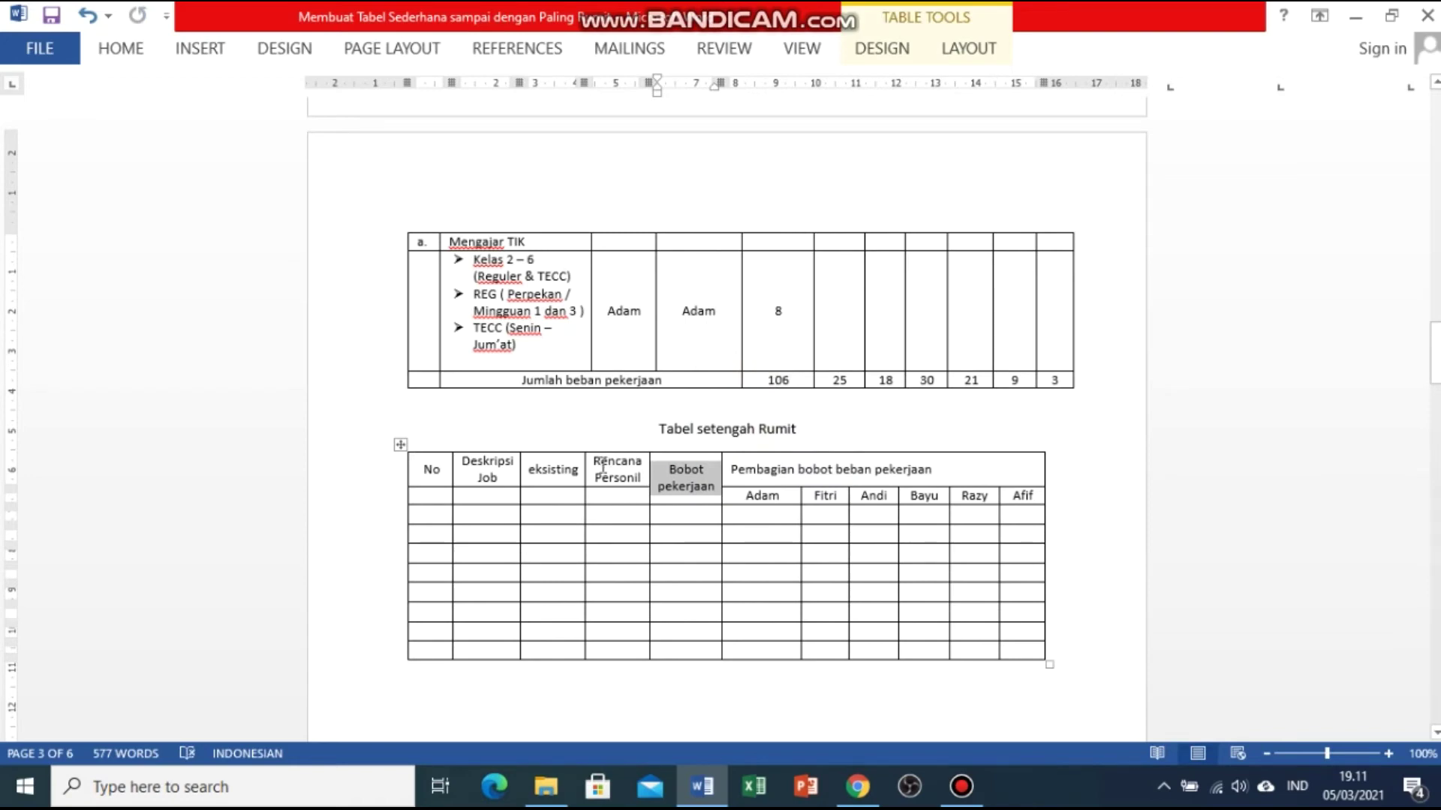
Merge Rencana Personil, eksisting, Deskripsi Job and No each over both header rows.
{"action": "left_click_drag", "start_coordinate": [603, 467], "coordinate": [635, 494]}
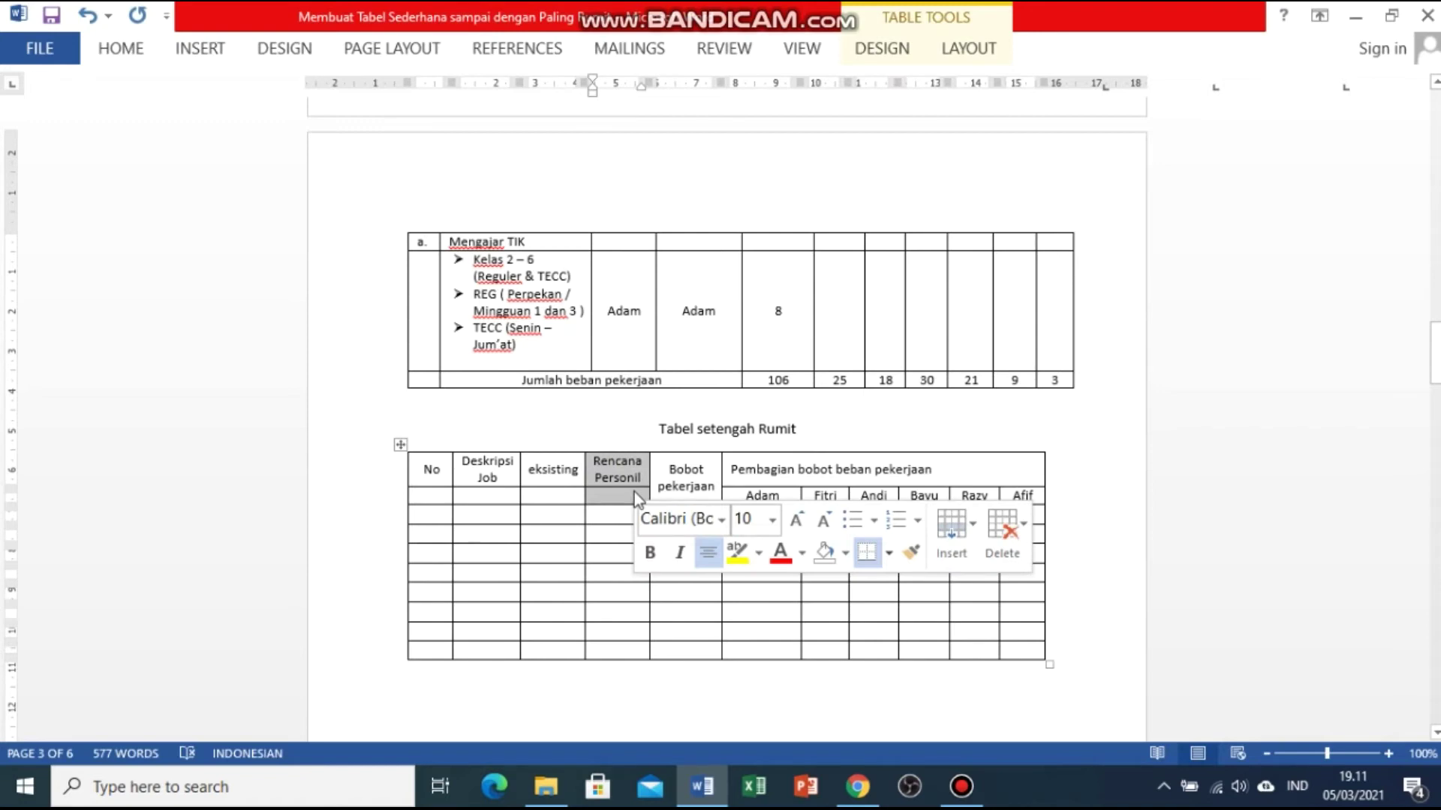
{"action": "key", "text": "F4"}
{"action": "left_click_drag", "start_coordinate": [537, 469], "coordinate": [555, 496]}
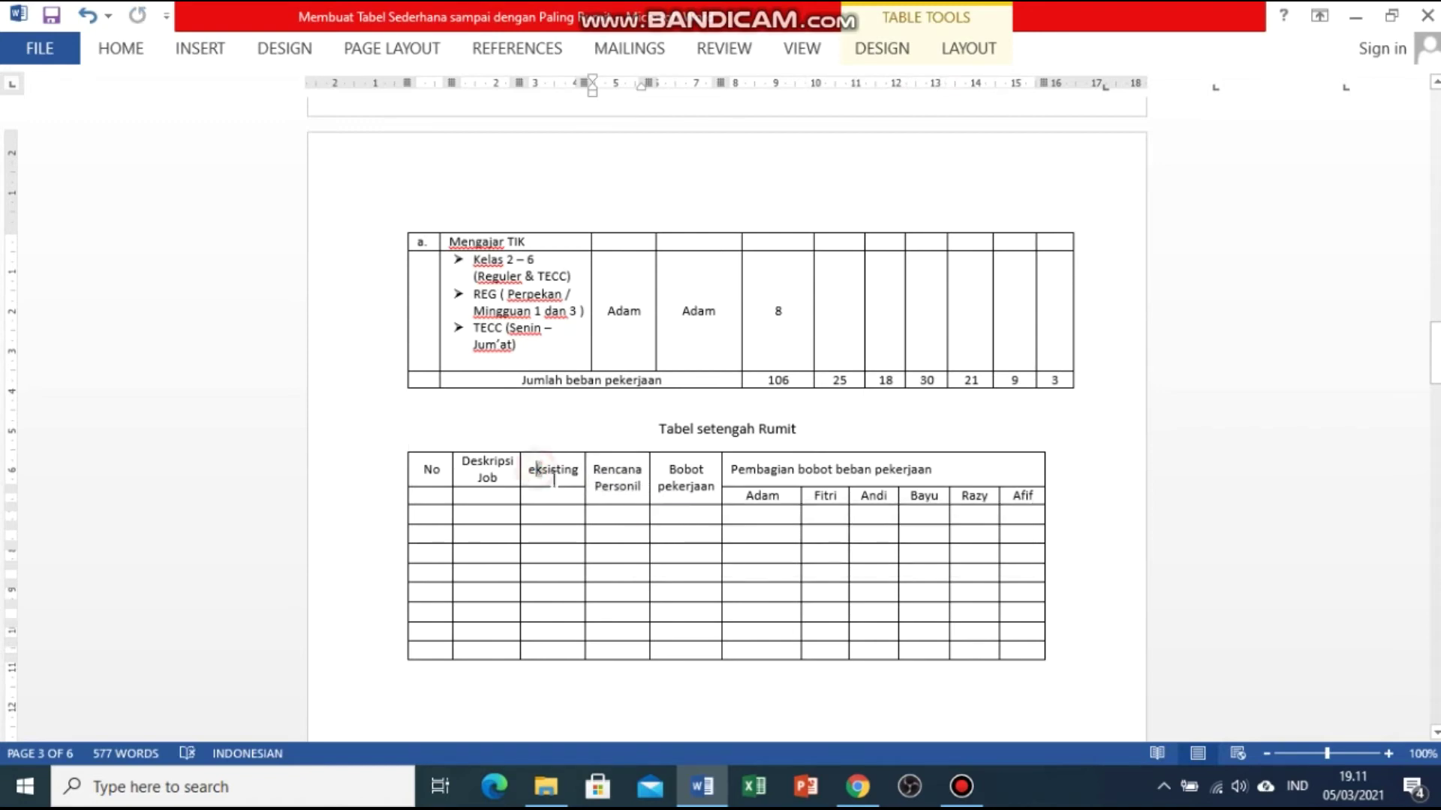
{"action": "key", "text": "F4"}
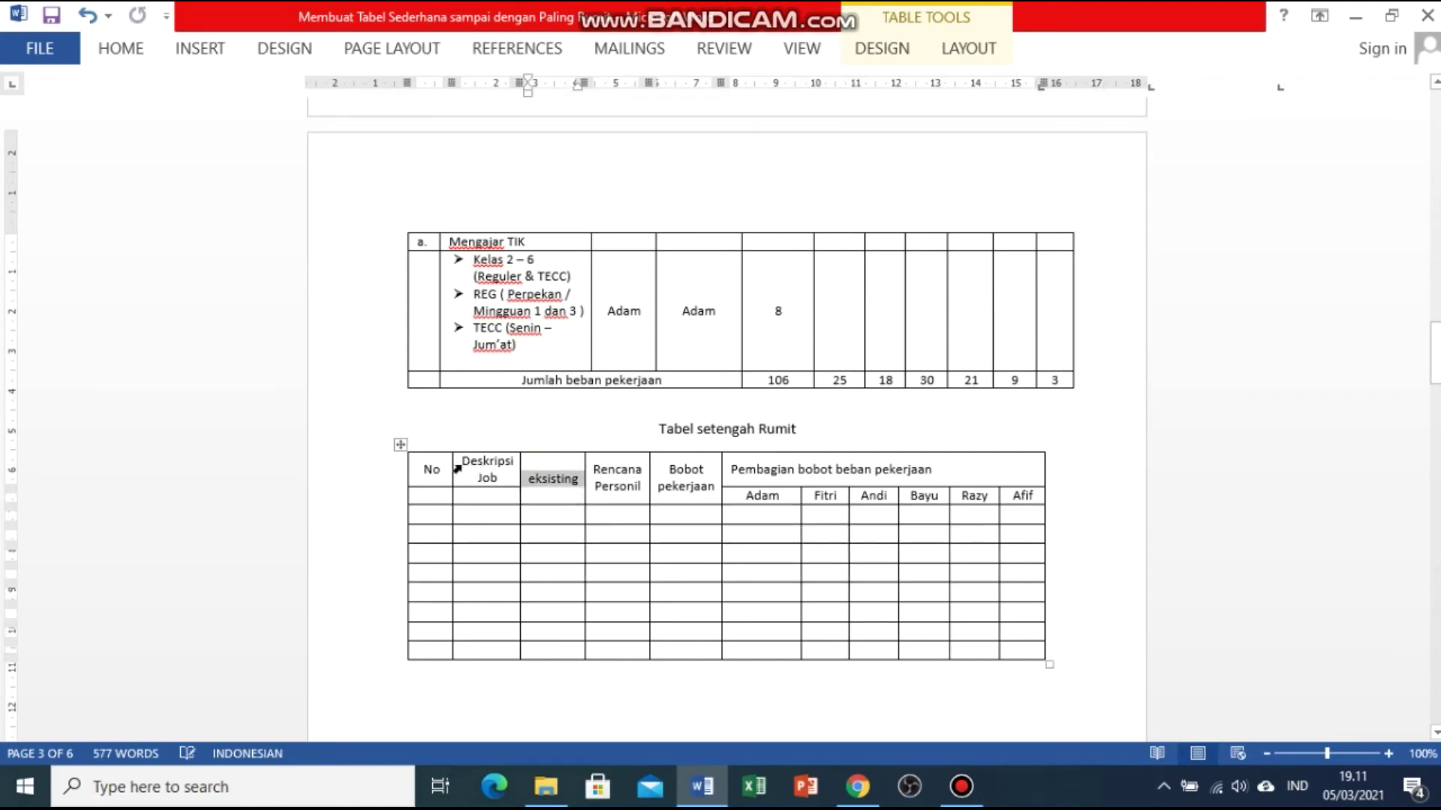
{"action": "left_click_drag", "start_coordinate": [474, 469], "coordinate": [484, 508]}
{"action": "key", "text": "F4"}
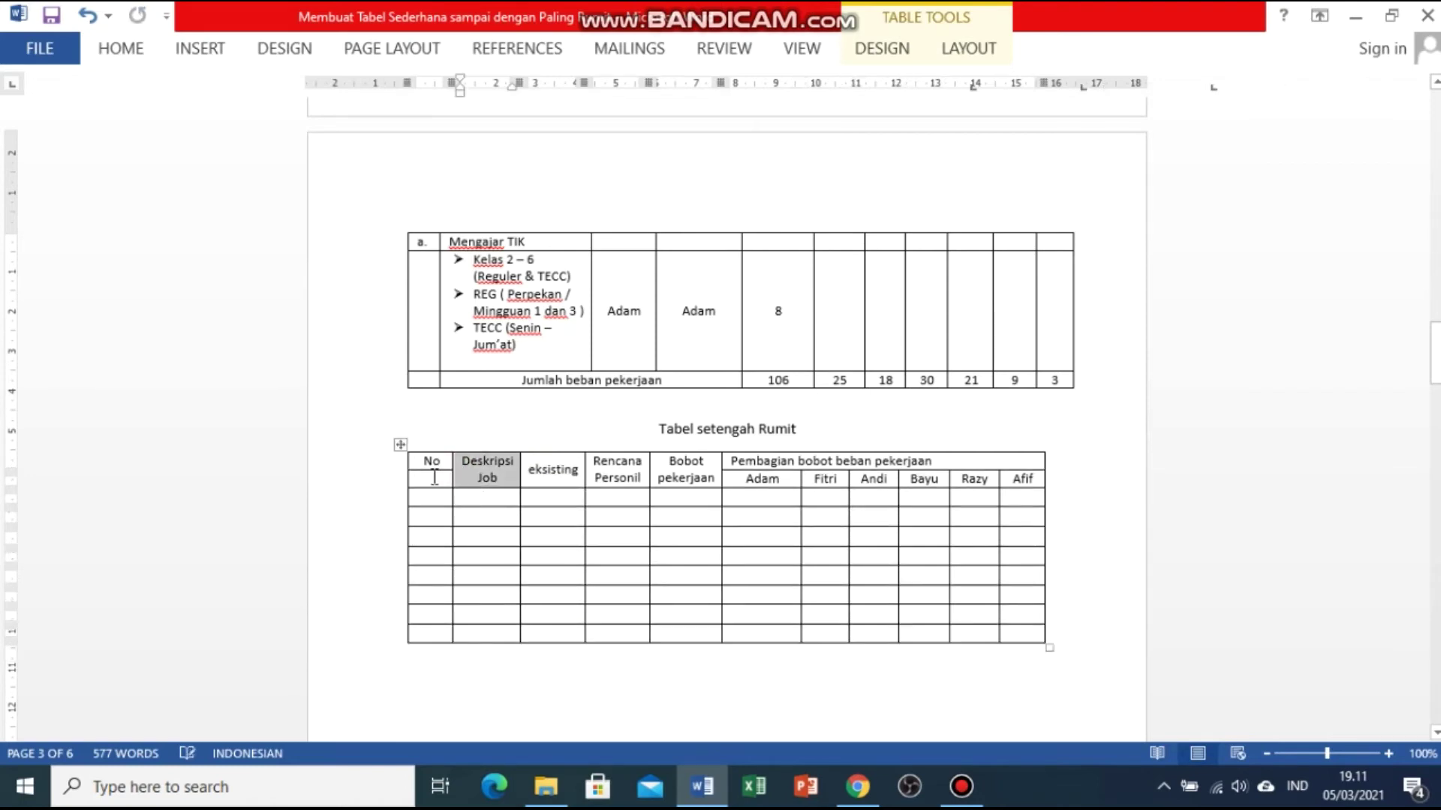
{"action": "left_click_drag", "start_coordinate": [421, 463], "coordinate": [435, 496]}
{"action": "key", "text": "F4"}
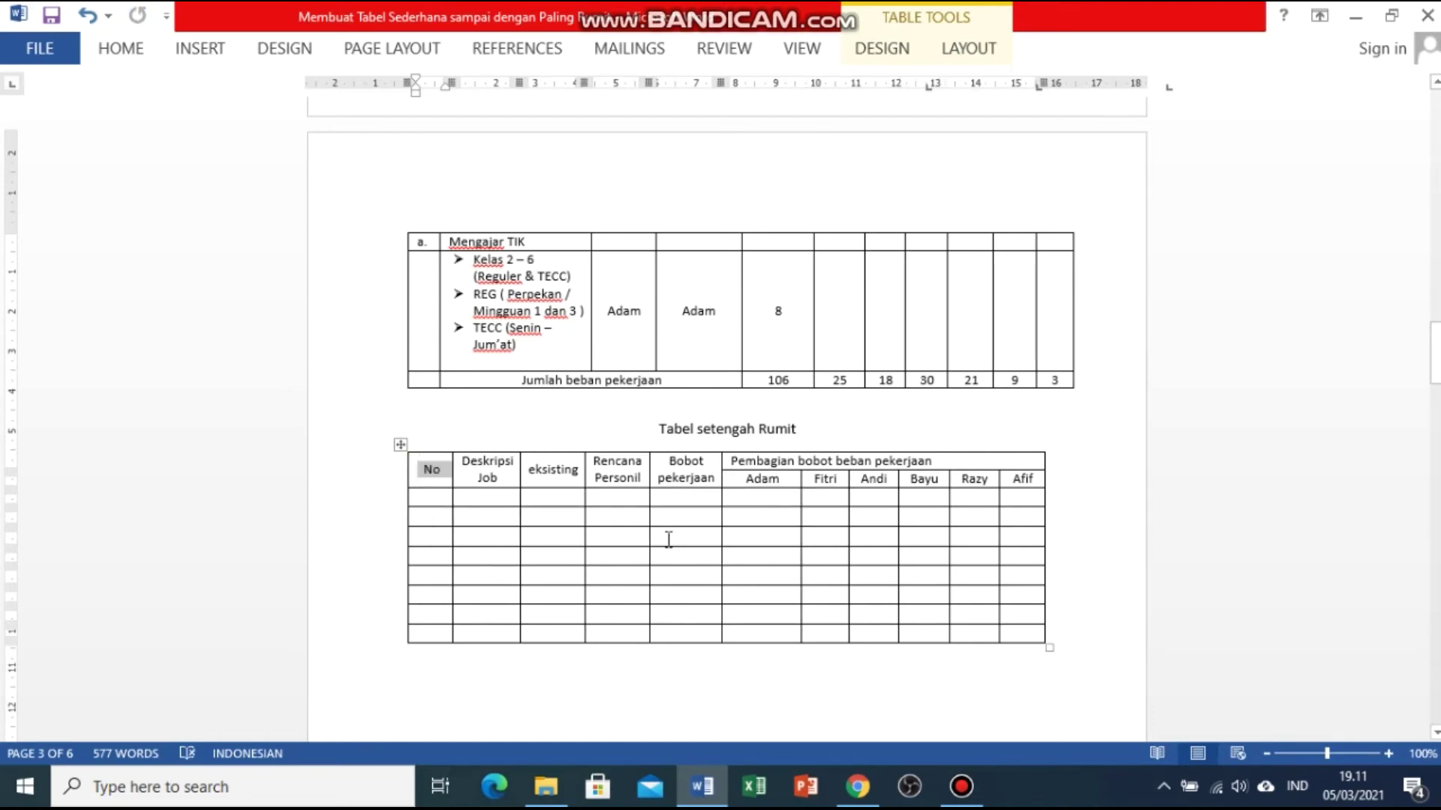
Center the Pembagian bobot beban pekerjaan text across the Adam-to-Afif columns.
{"action": "left_click", "coordinate": [838, 461]}
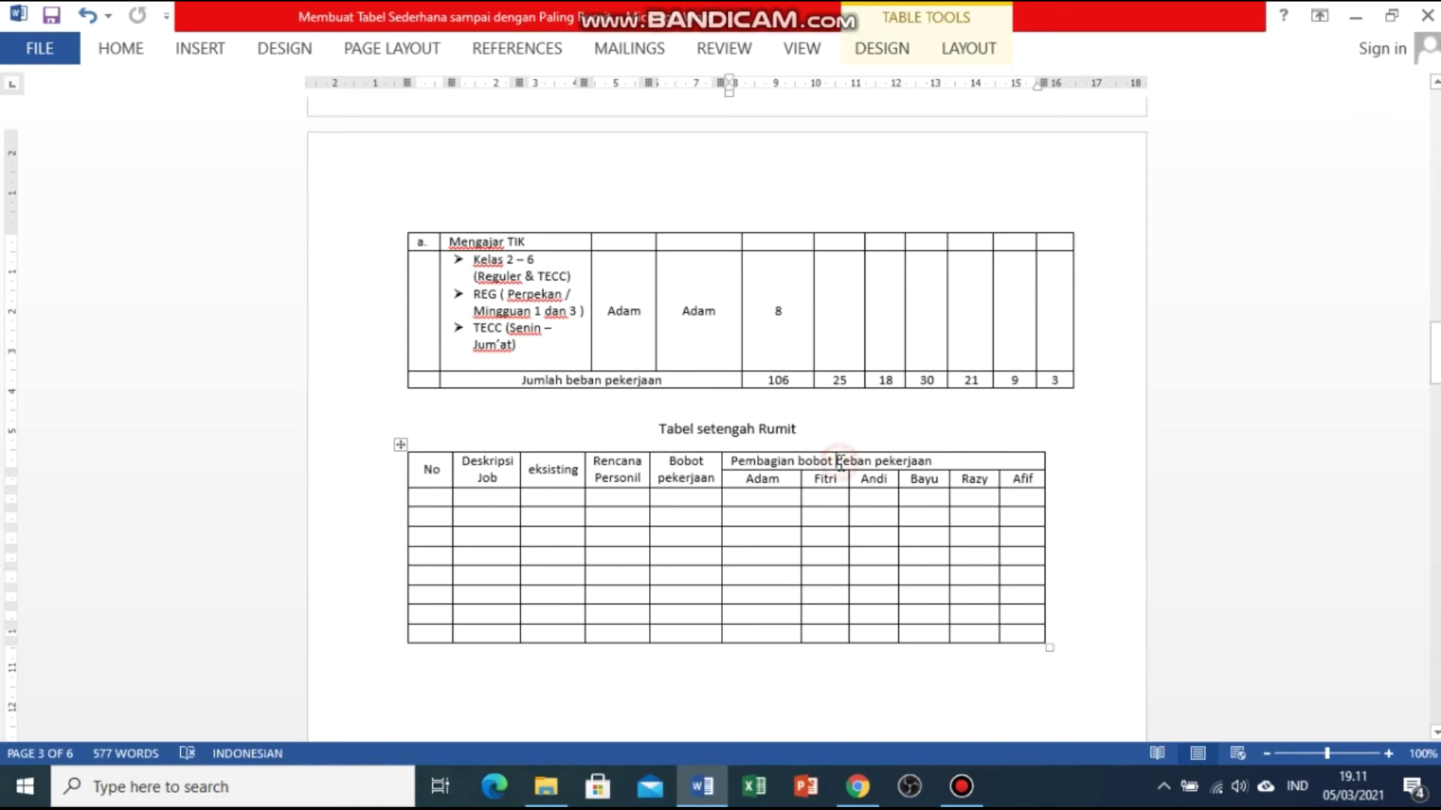
{"action": "left_click", "coordinate": [129, 50]}
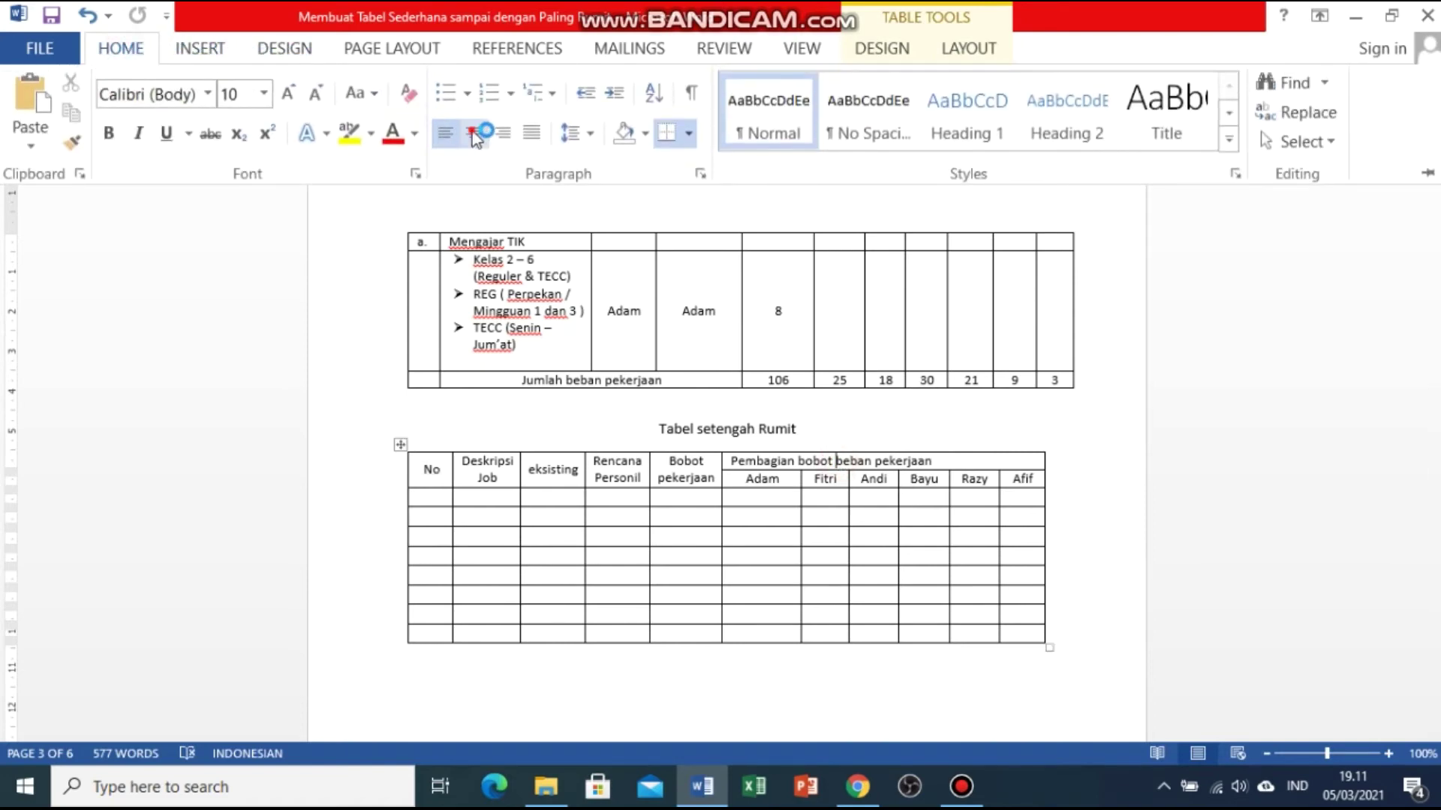
{"action": "left_click", "coordinate": [474, 135]}
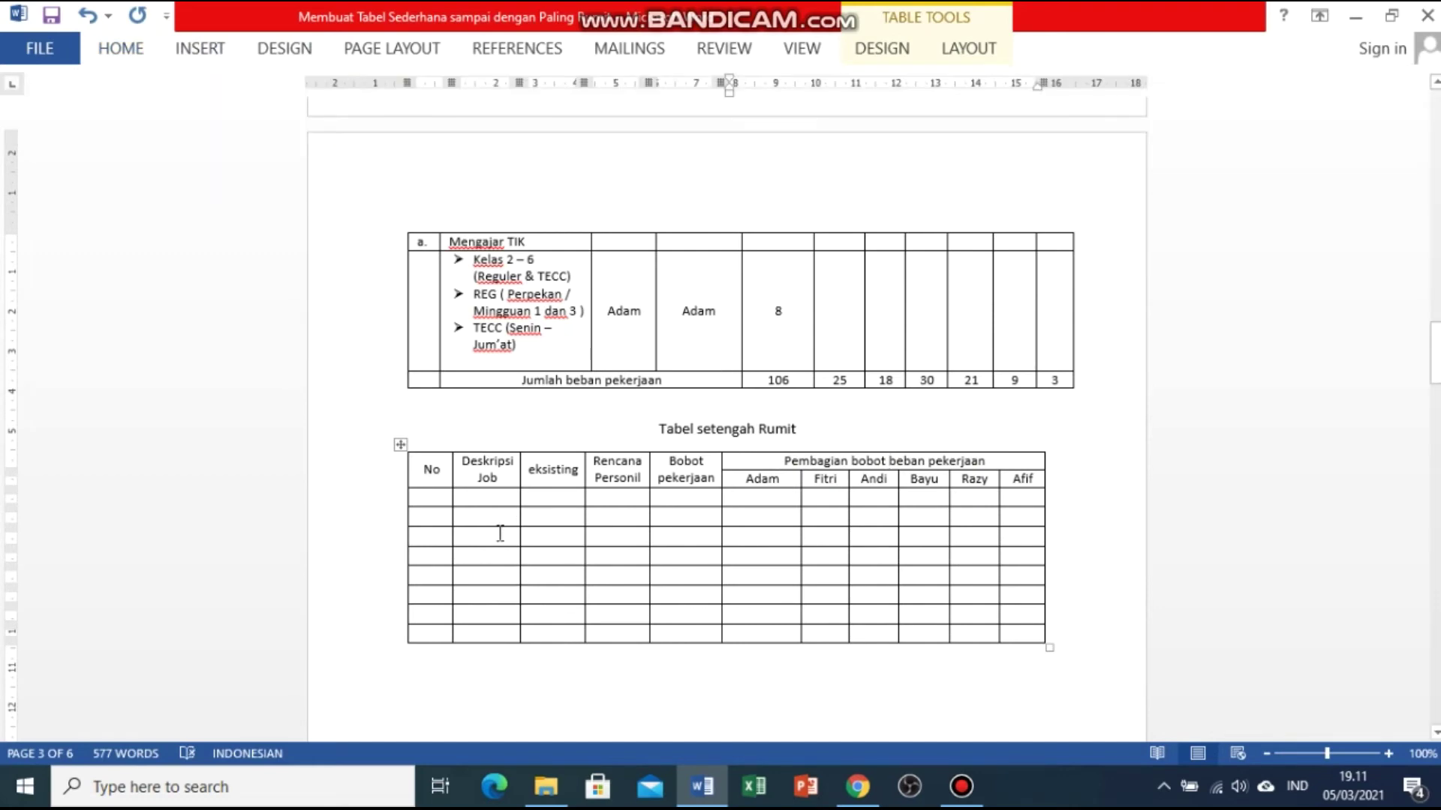
Paste the original table's body rows, Bidang Pendidikan a–d through Sekretariat a–f, into the new table.
{"action": "scroll", "coordinate": [499, 496], "scroll_direction": "up", "scroll_amount": 5}
{"action": "scroll", "coordinate": [507, 491], "scroll_direction": "up", "scroll_amount": 5}
{"action": "scroll", "coordinate": [513, 488], "scroll_direction": "up", "scroll_amount": 5}
{"action": "scroll", "coordinate": [513, 488], "scroll_direction": "up", "scroll_amount": 5}
{"action": "scroll", "coordinate": [513, 487], "scroll_direction": "up", "scroll_amount": 3}
{"action": "scroll", "coordinate": [513, 486], "scroll_direction": "up", "scroll_amount": 1}
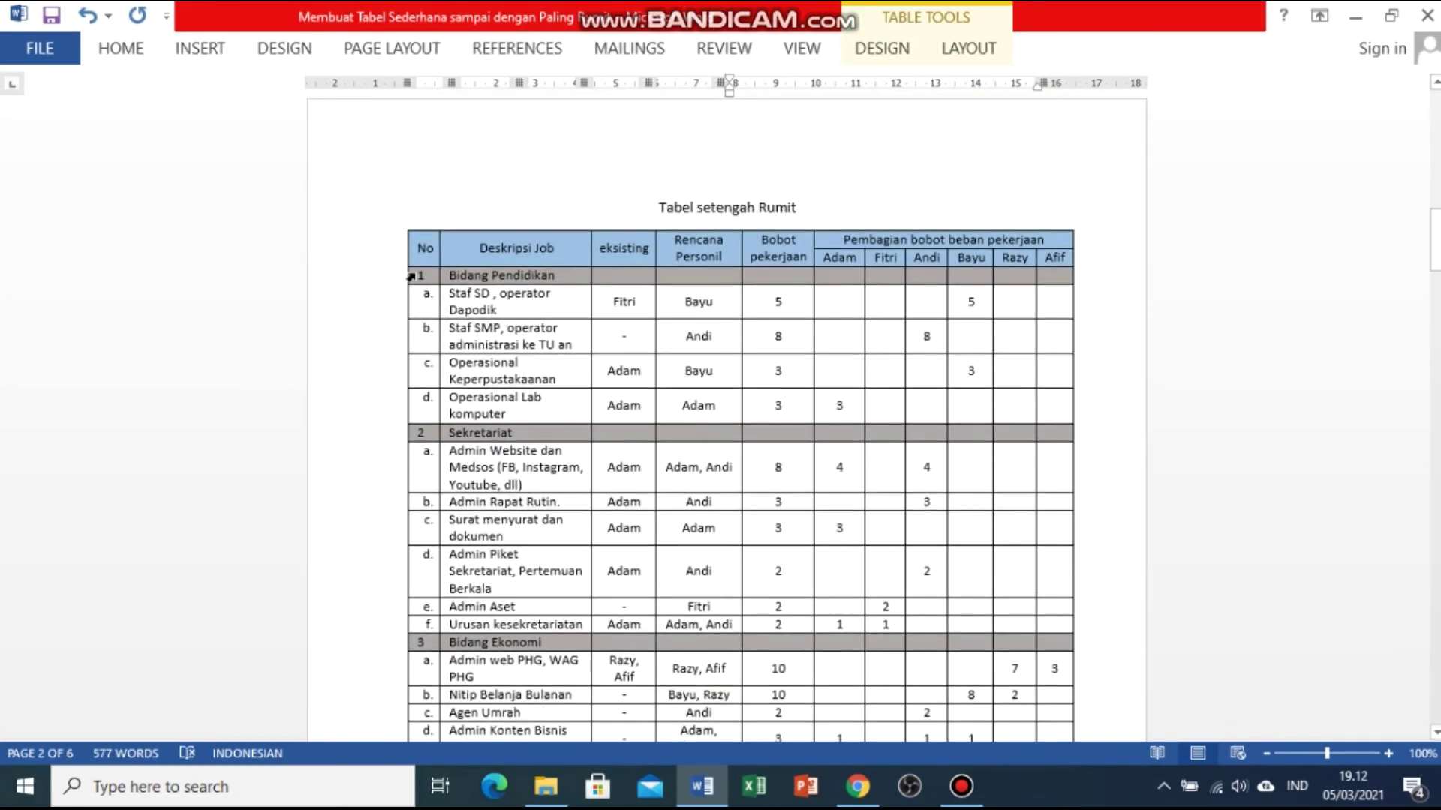
{"action": "mouse_move", "coordinate": [421, 276]}
{"action": "left_mouse_down"}
{"action": "mouse_move", "coordinate": [847, 626]}
{"action": "mouse_move", "coordinate": [1055, 624]}
{"action": "left_mouse_up"}
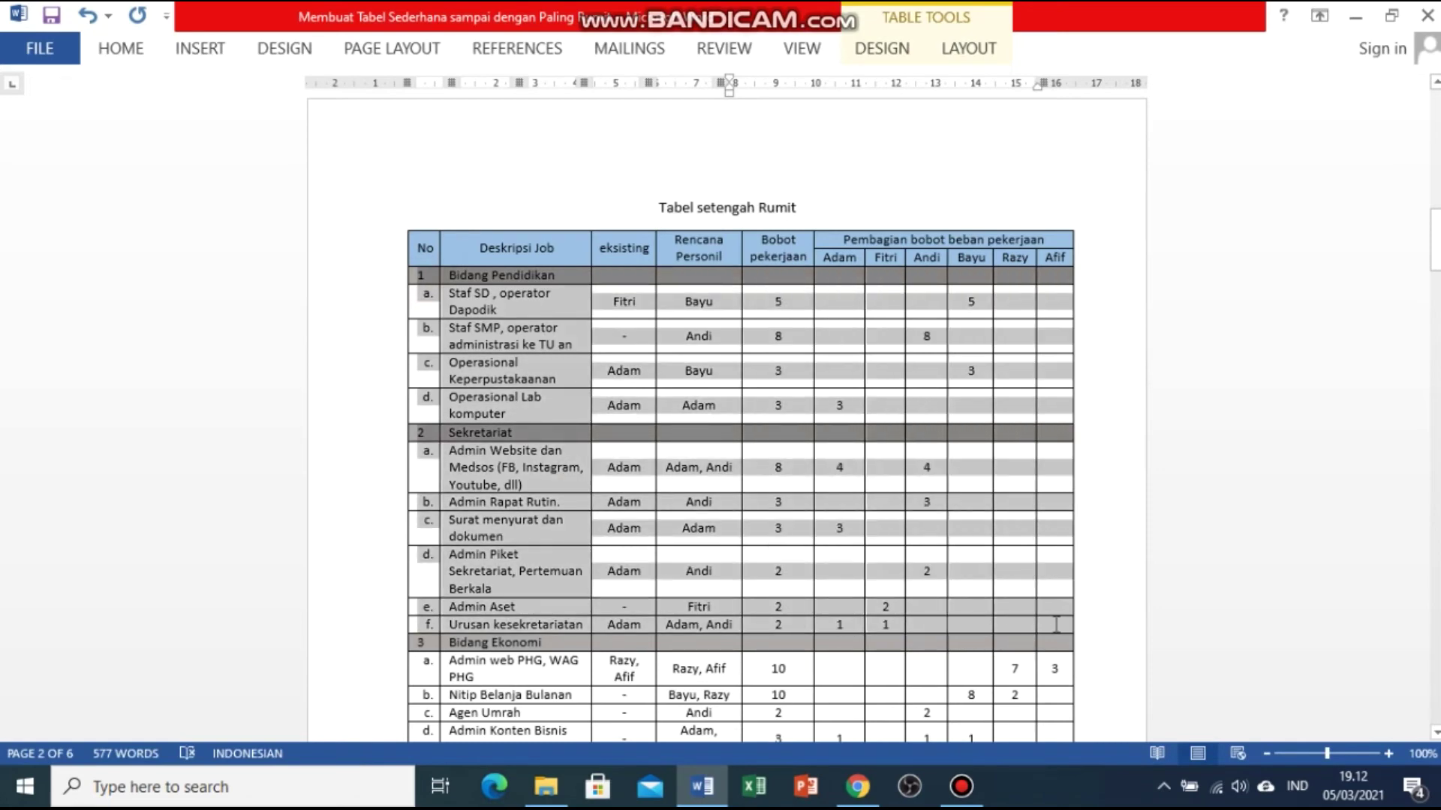
{"action": "scroll", "coordinate": [1056, 624], "scroll_direction": "down", "scroll_amount": 5}
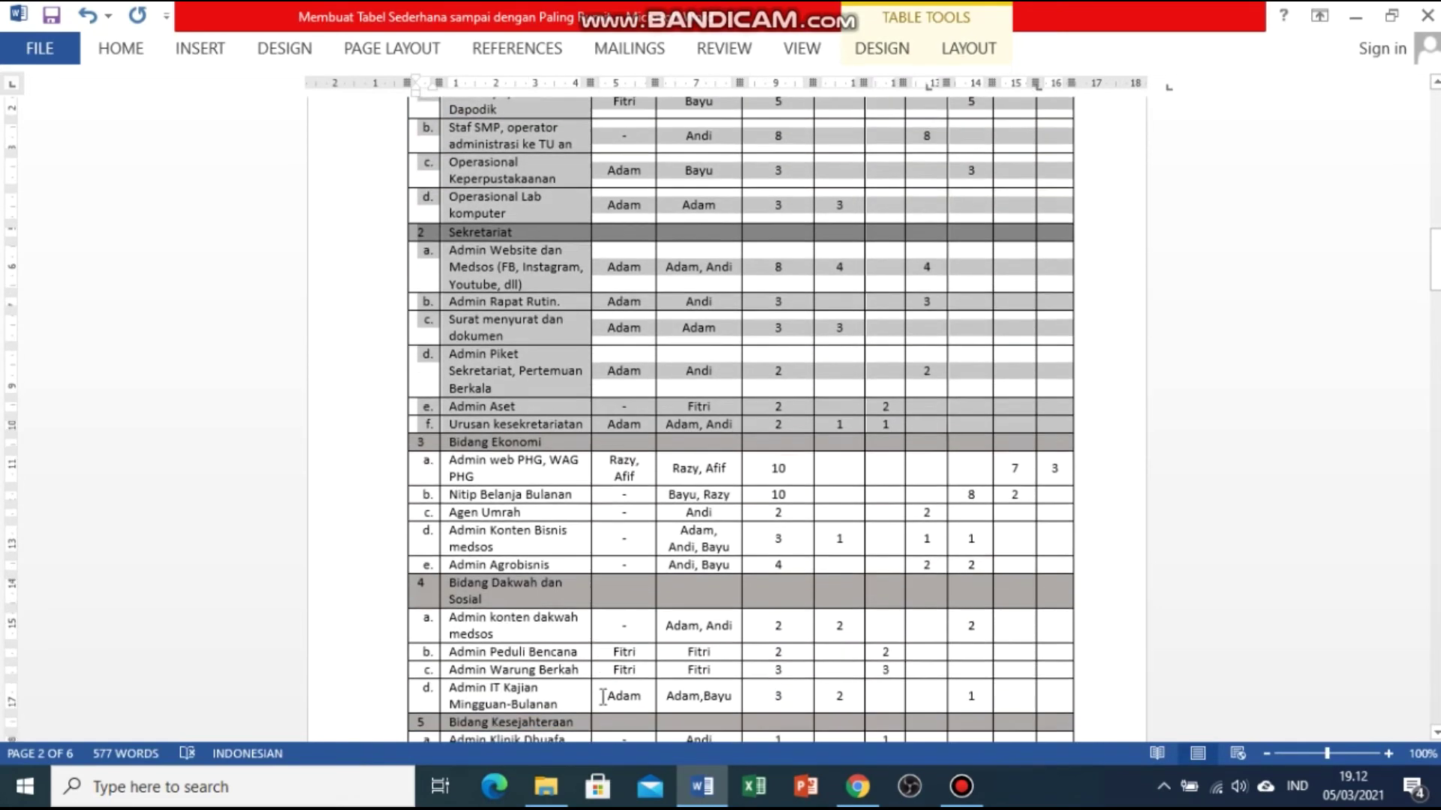
{"action": "scroll", "coordinate": [611, 673], "scroll_direction": "down", "scroll_amount": 20}
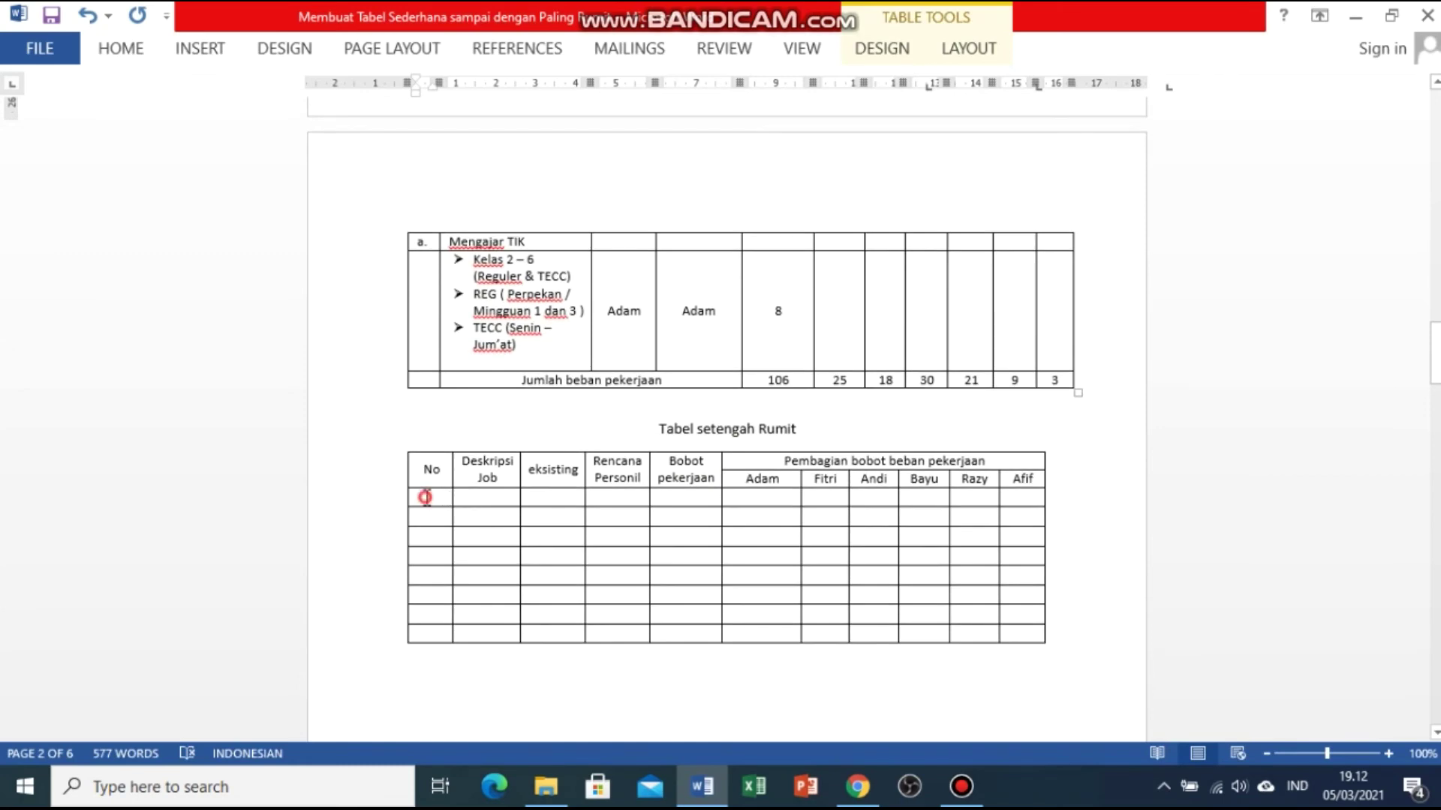
{"action": "left_click", "coordinate": [425, 498]}
{"action": "key", "text": "ctrl+v"}
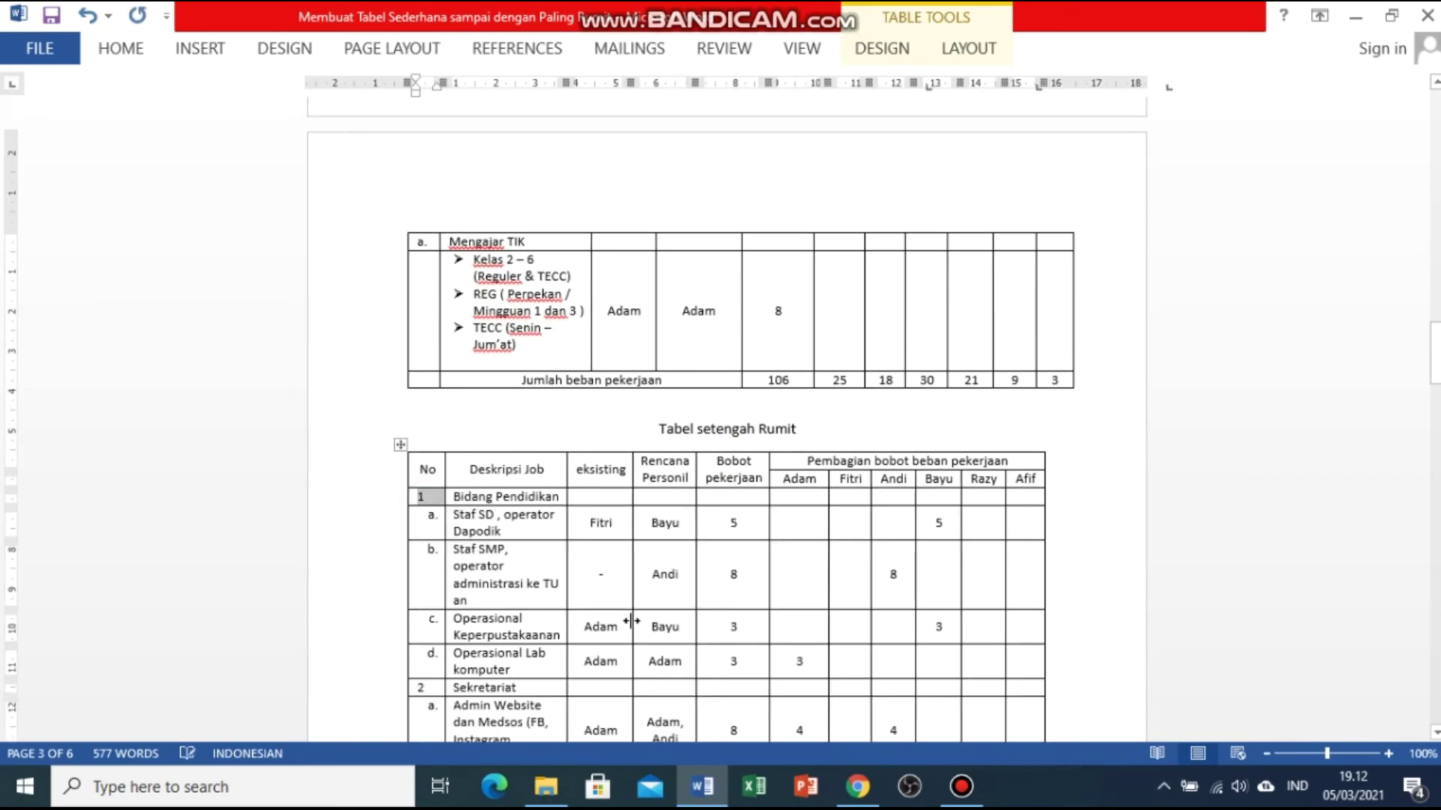
{"action": "scroll", "coordinate": [811, 600], "scroll_direction": "down", "scroll_amount": 4}
{"action": "scroll", "coordinate": [811, 600], "scroll_direction": "down", "scroll_amount": 2}
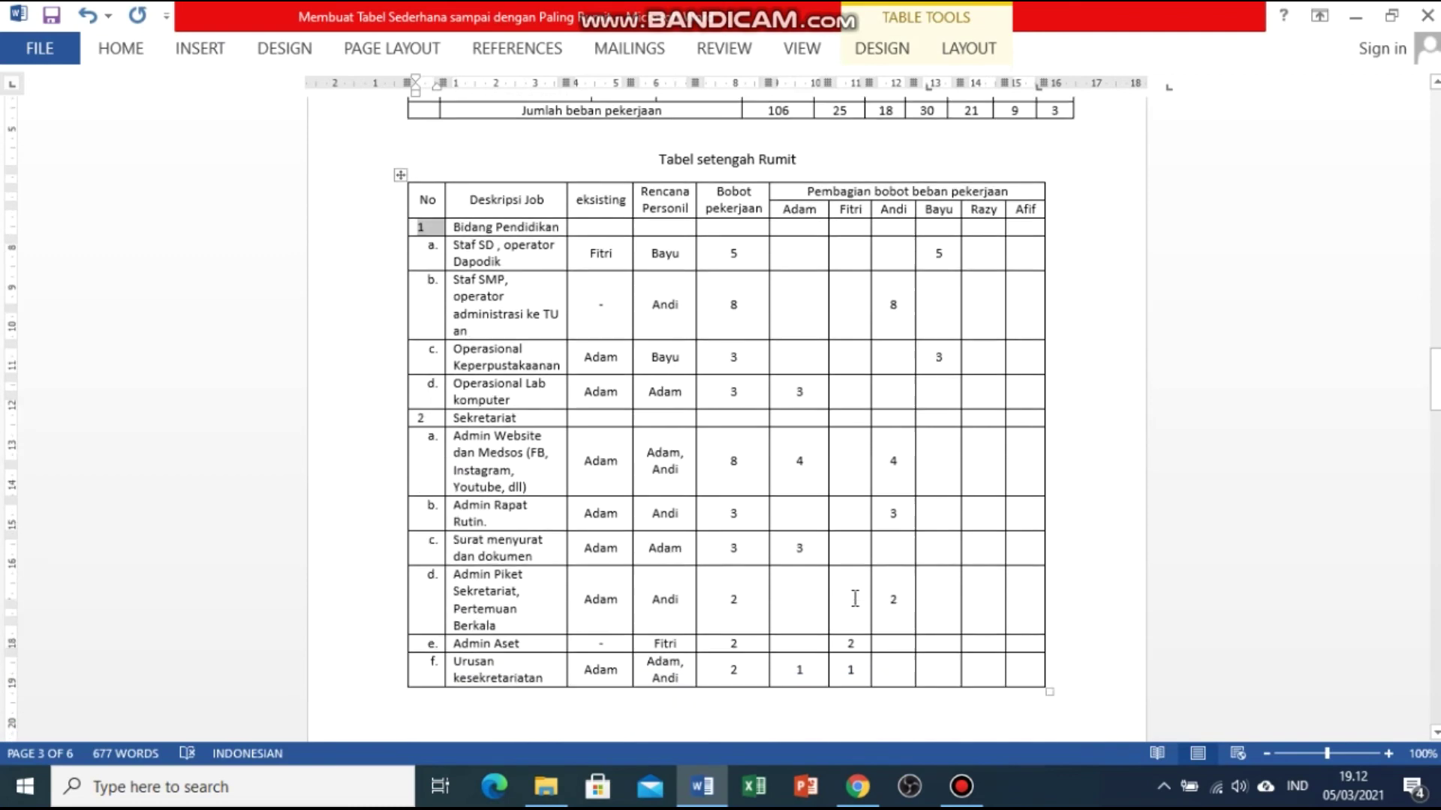
{"action": "scroll", "coordinate": [832, 598], "scroll_direction": "down", "scroll_amount": 2}
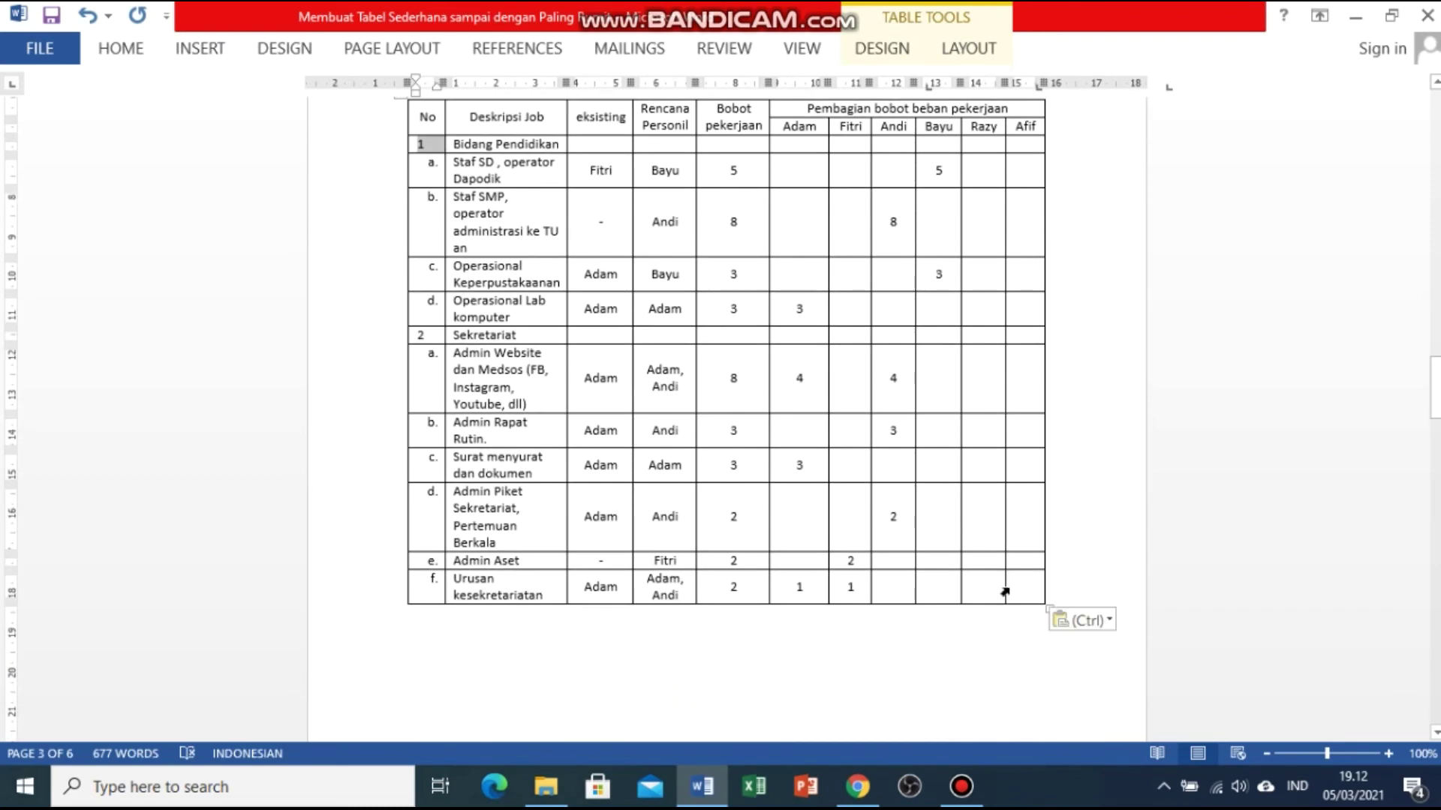
{"action": "scroll", "coordinate": [998, 566], "scroll_direction": "up", "scroll_amount": 4}
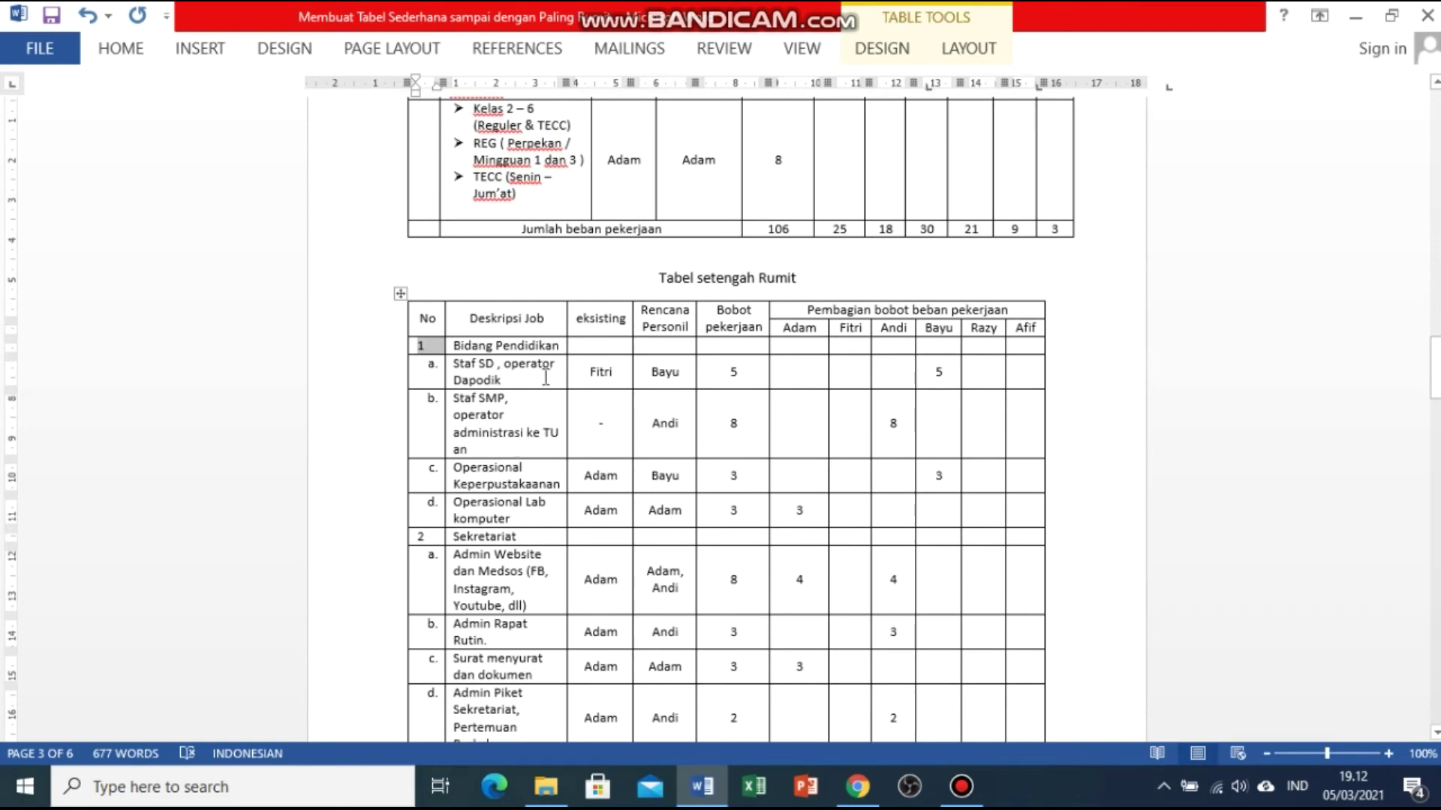
Shade both header rows light blue, from No through the Adam–Afif subheaders.
{"action": "left_click", "coordinate": [527, 346]}
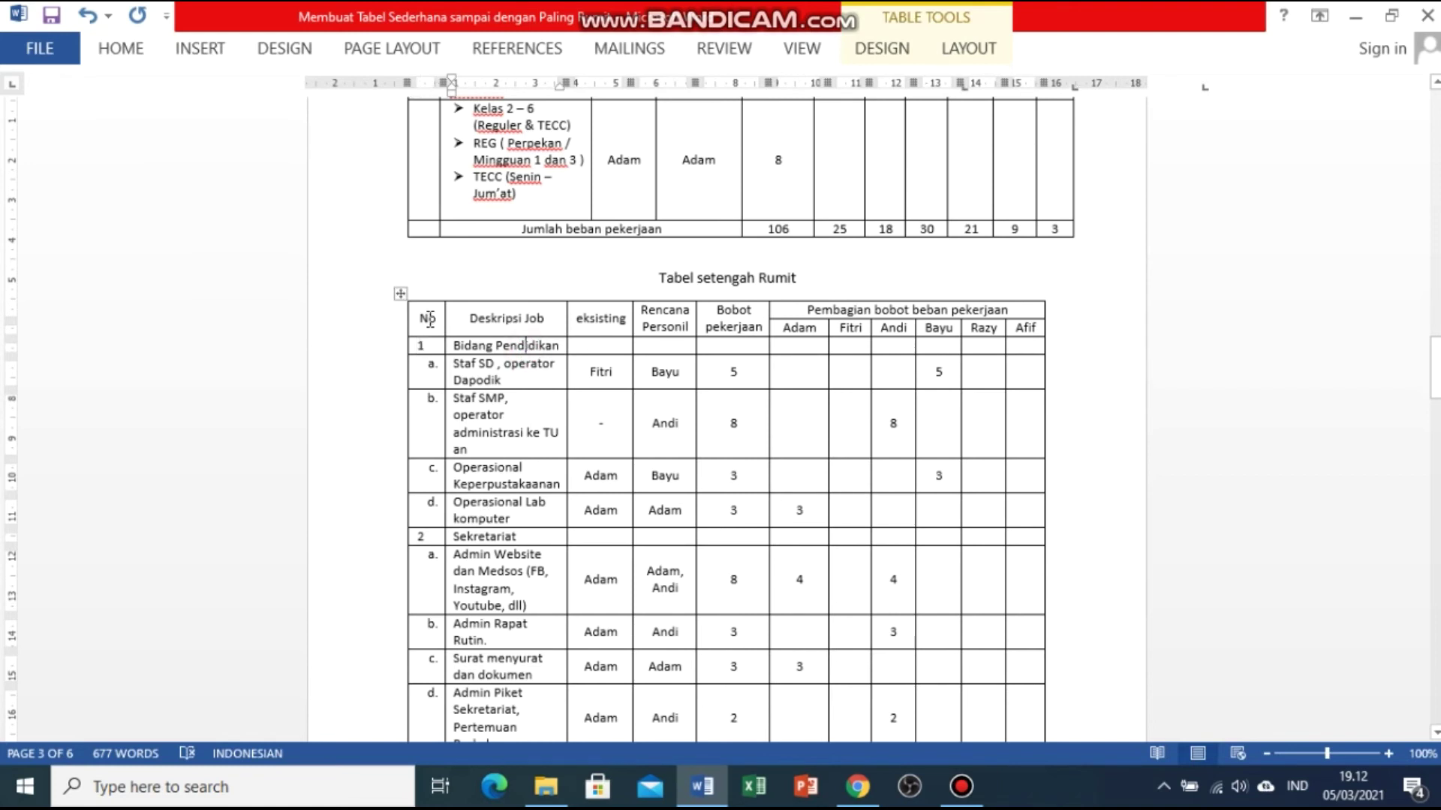
{"action": "left_click_drag", "start_coordinate": [429, 319], "coordinate": [832, 319]}
{"action": "left_click_drag", "start_coordinate": [948, 316], "coordinate": [1032, 331]}
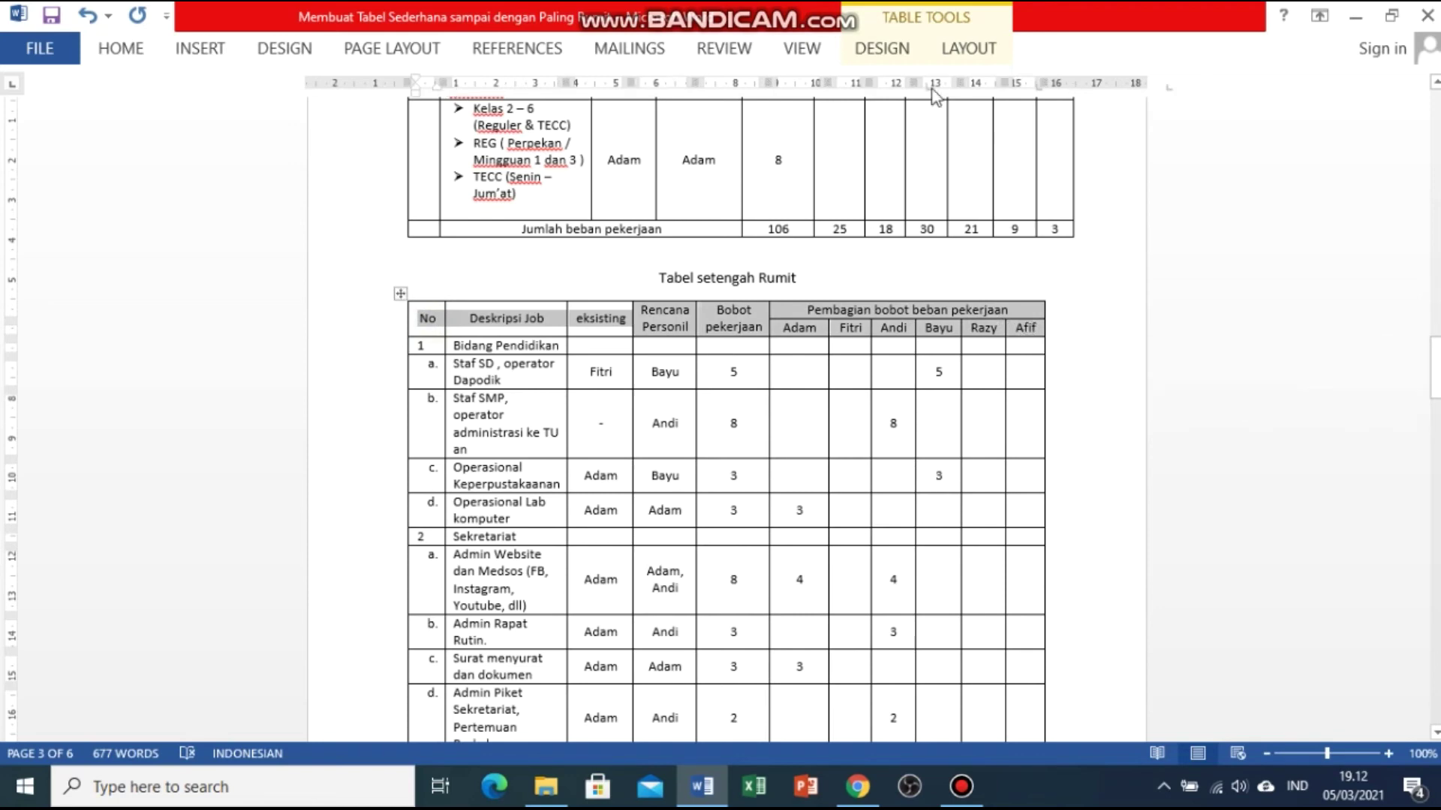
{"action": "left_click", "coordinate": [120, 50]}
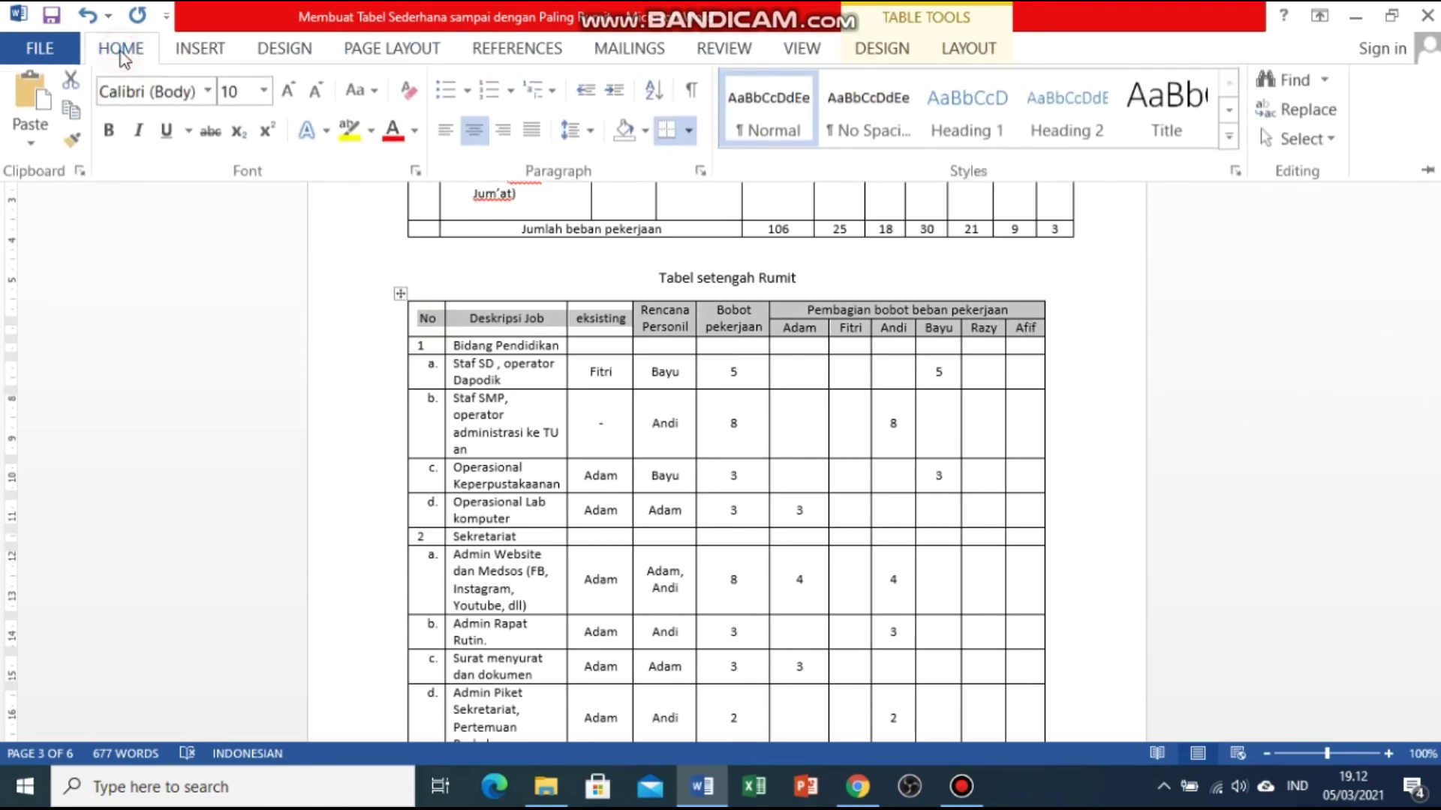
{"action": "left_click", "coordinate": [644, 134]}
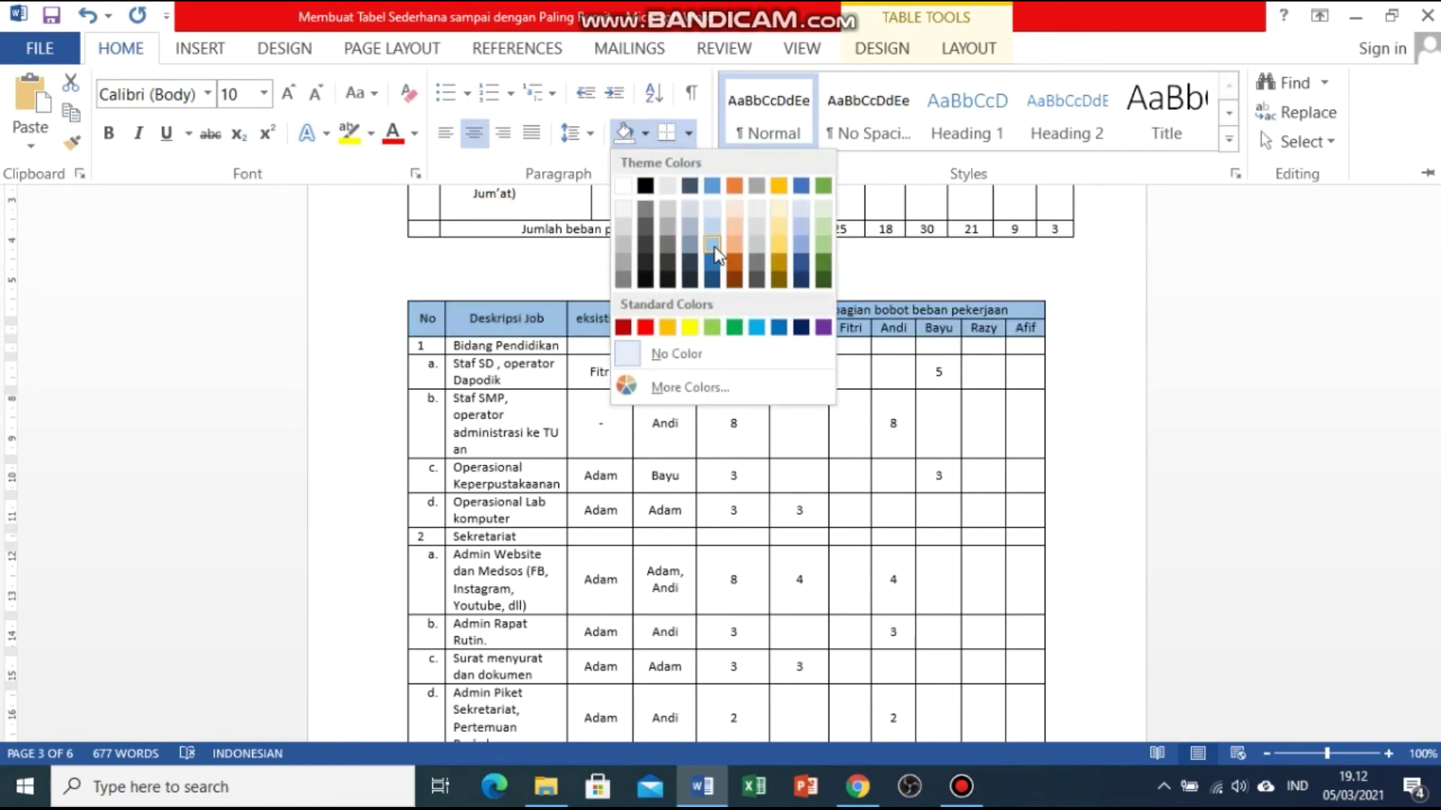
{"action": "left_click", "coordinate": [713, 249]}
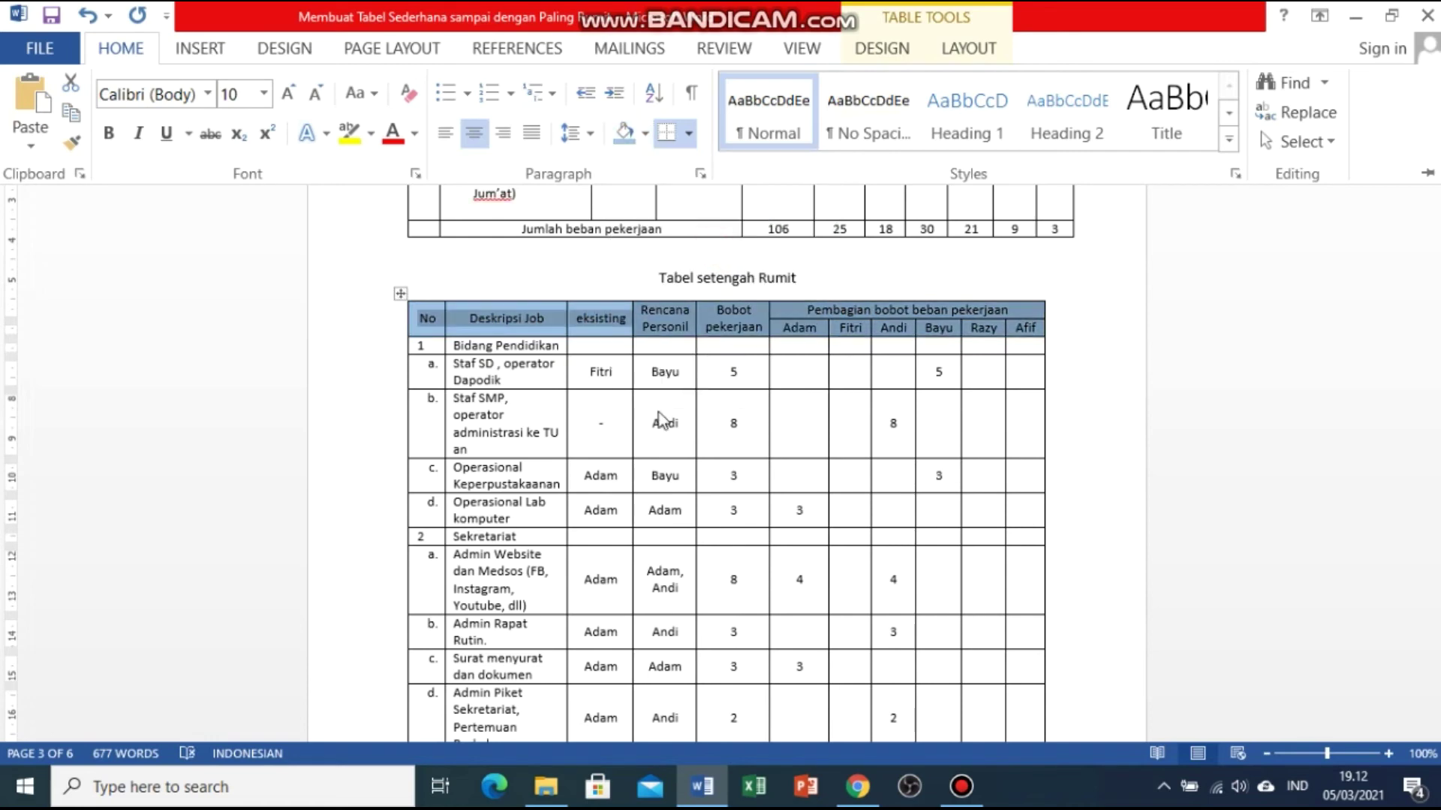
{"action": "key", "text": "ctrl+F1"}
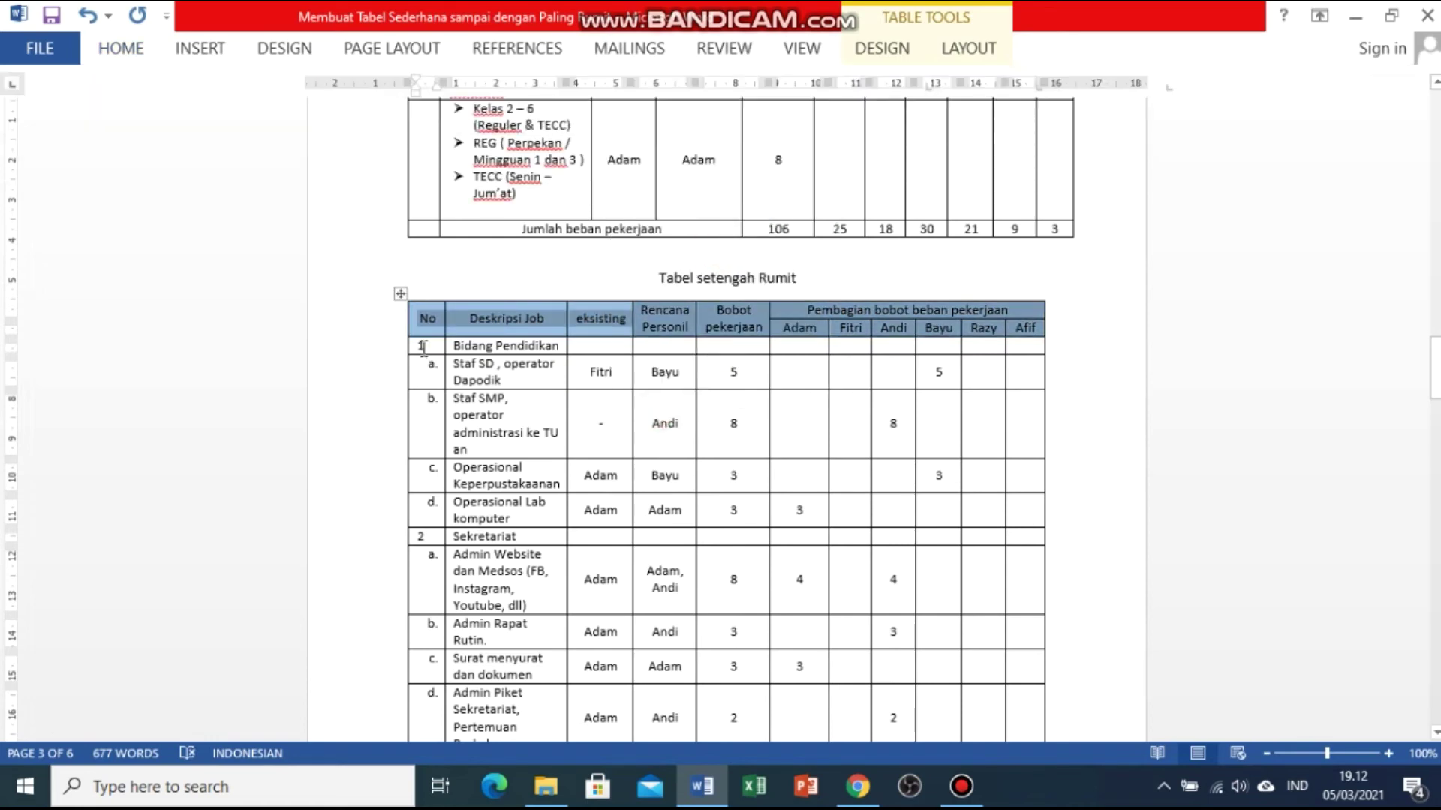
Shade the Bidang Pendidikan row gold, then repeat the gold shading on the Sekretariat row.
{"action": "left_click_drag", "start_coordinate": [422, 348], "coordinate": [1025, 345]}
{"action": "left_click", "coordinate": [123, 47]}
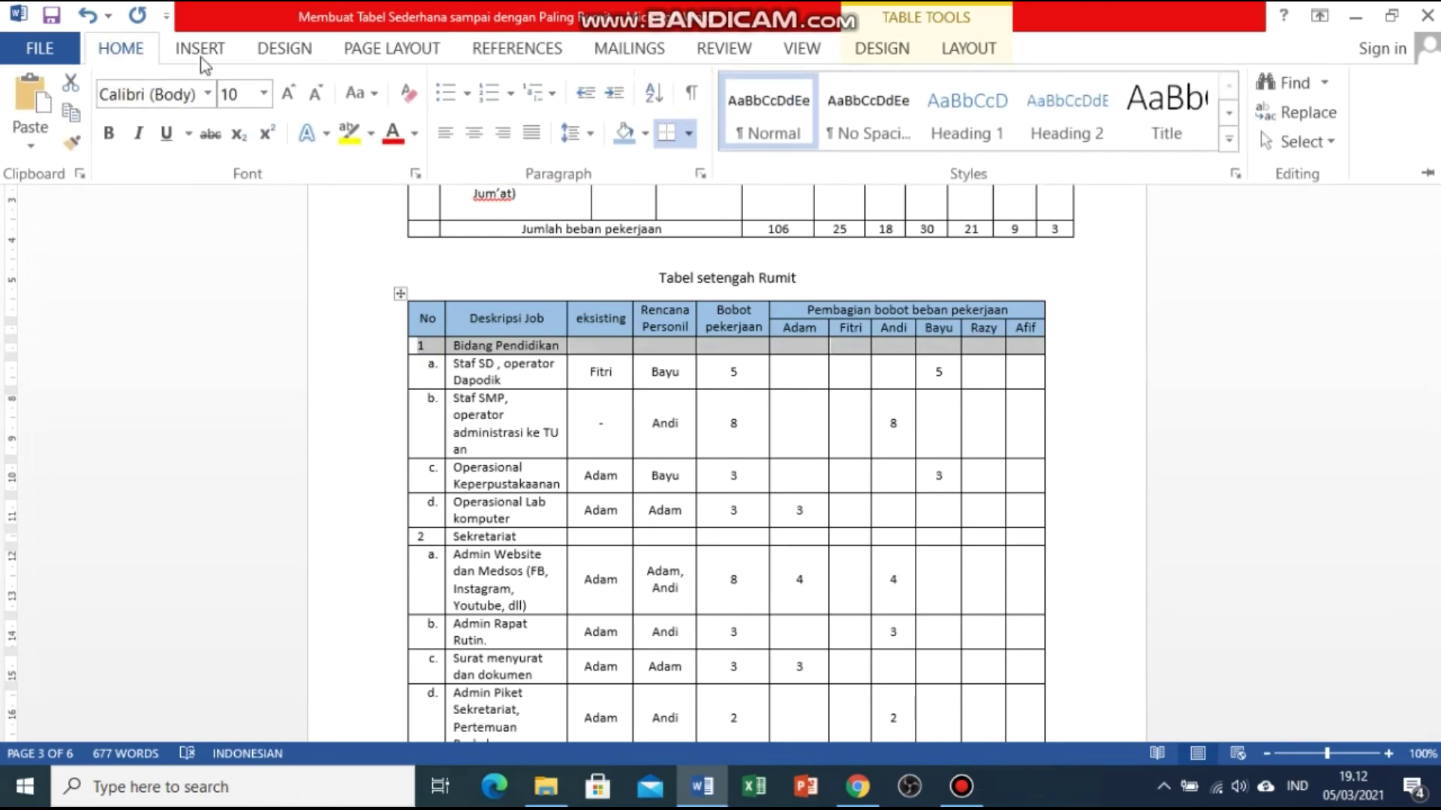
{"action": "left_click", "coordinate": [645, 135]}
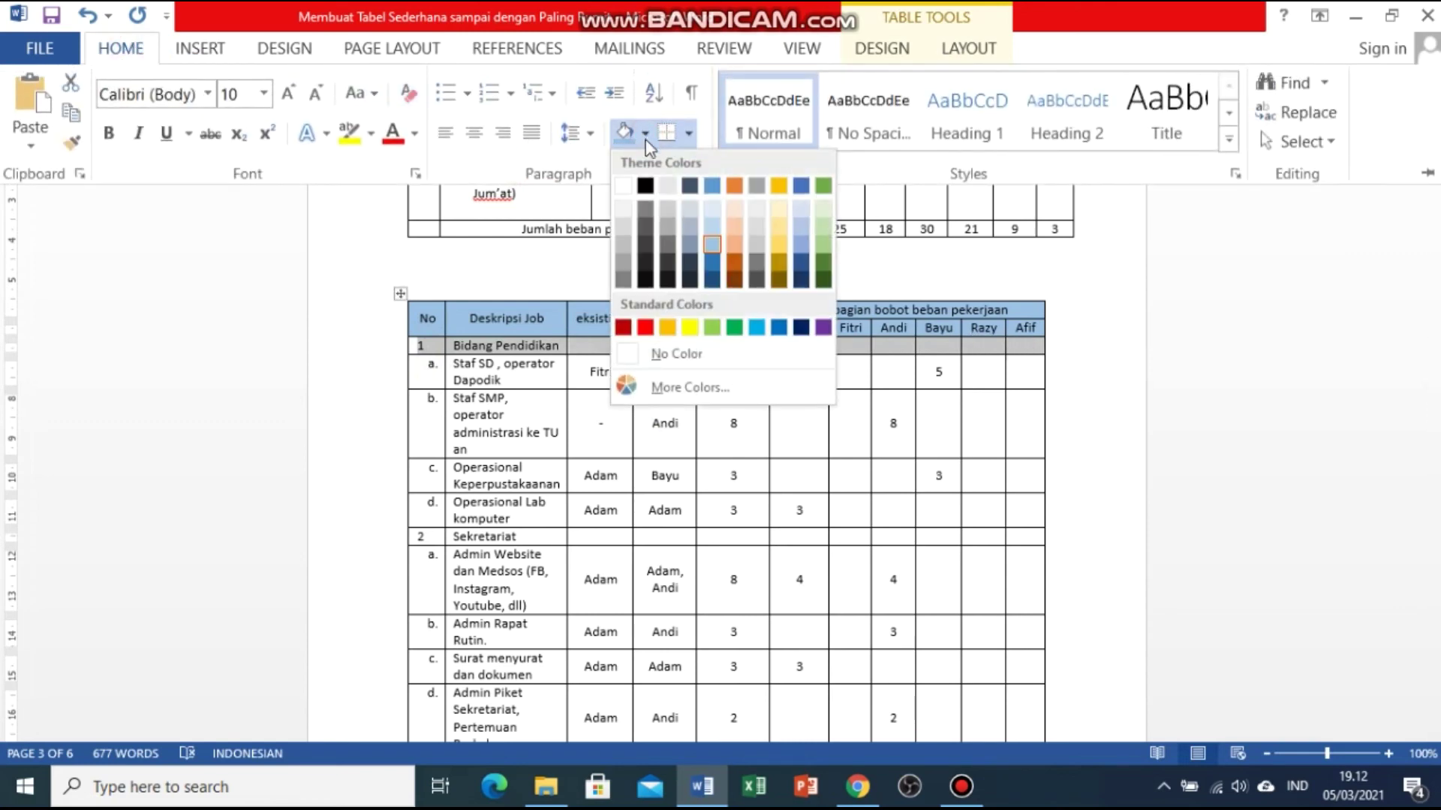
{"action": "left_click", "coordinate": [779, 263]}
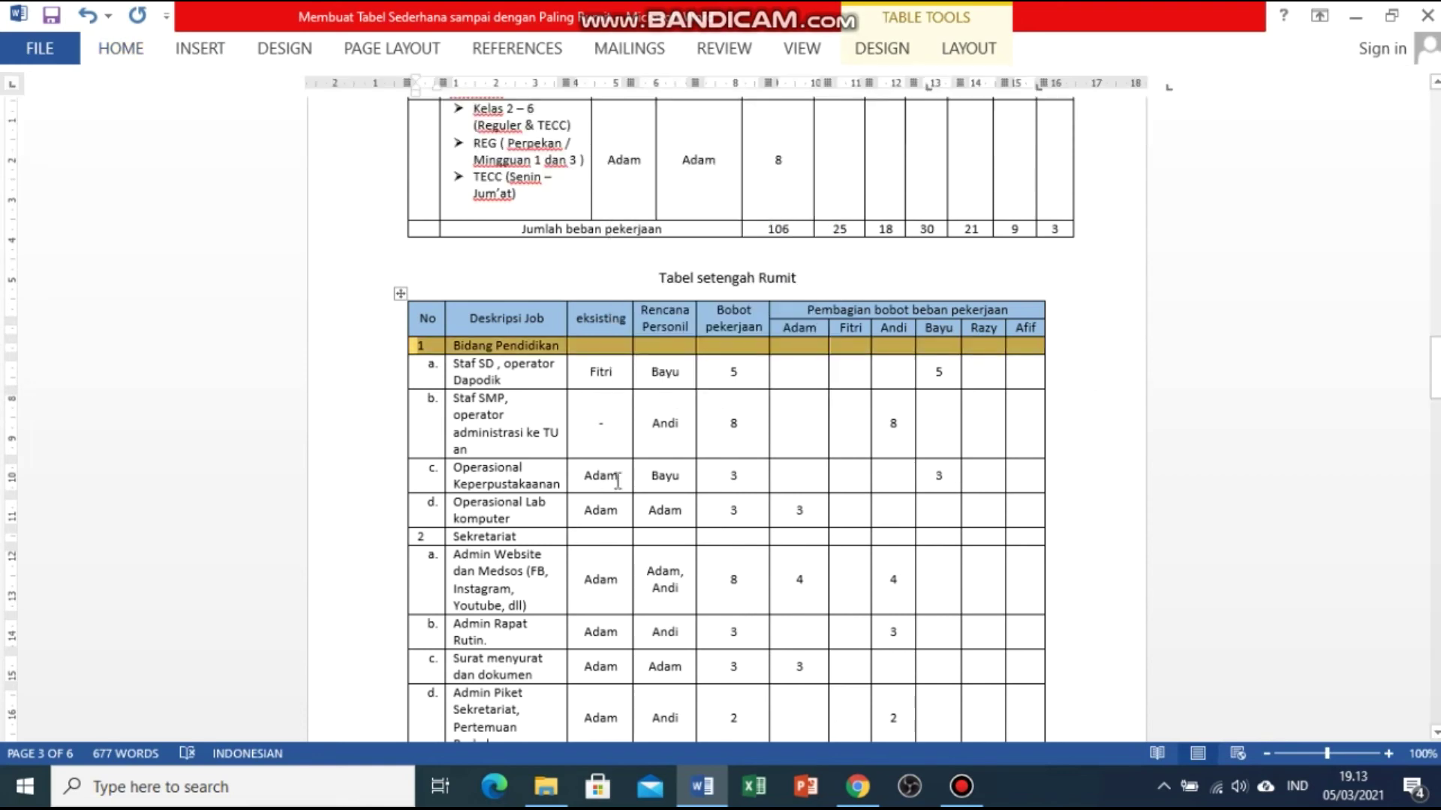
{"action": "left_click_drag", "start_coordinate": [420, 536], "coordinate": [1012, 531]}
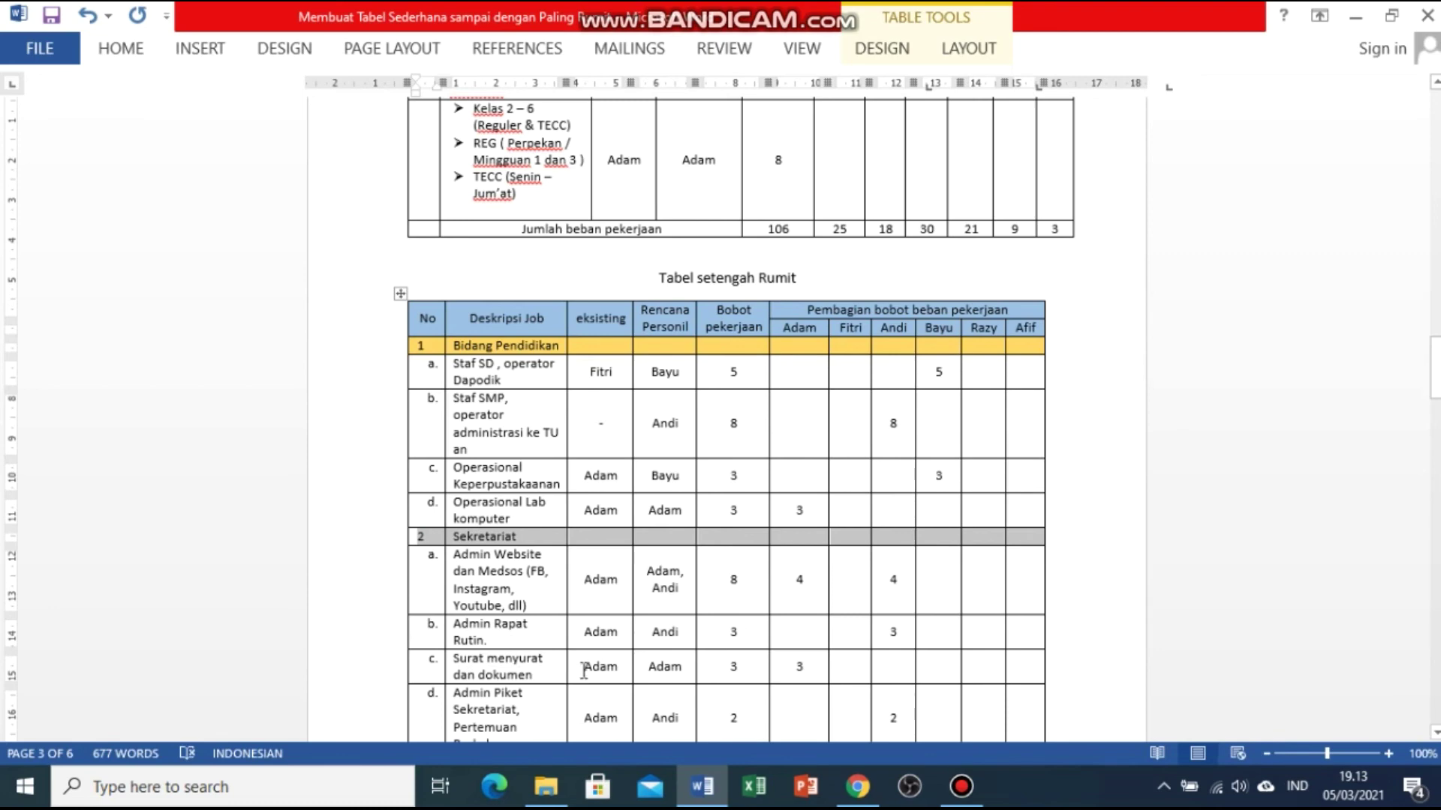
{"action": "key", "text": "F4"}
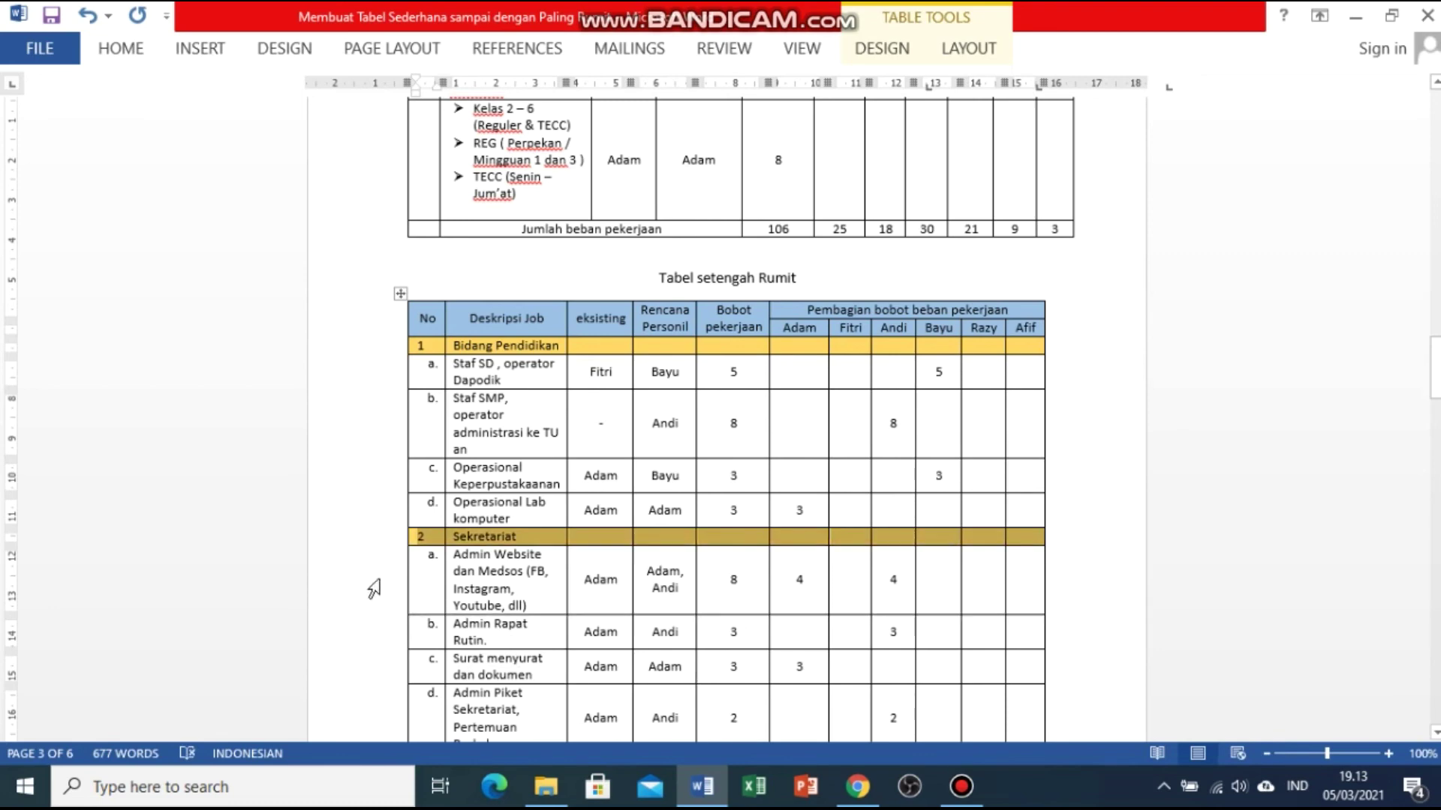
{"action": "left_click", "coordinate": [1072, 579]}
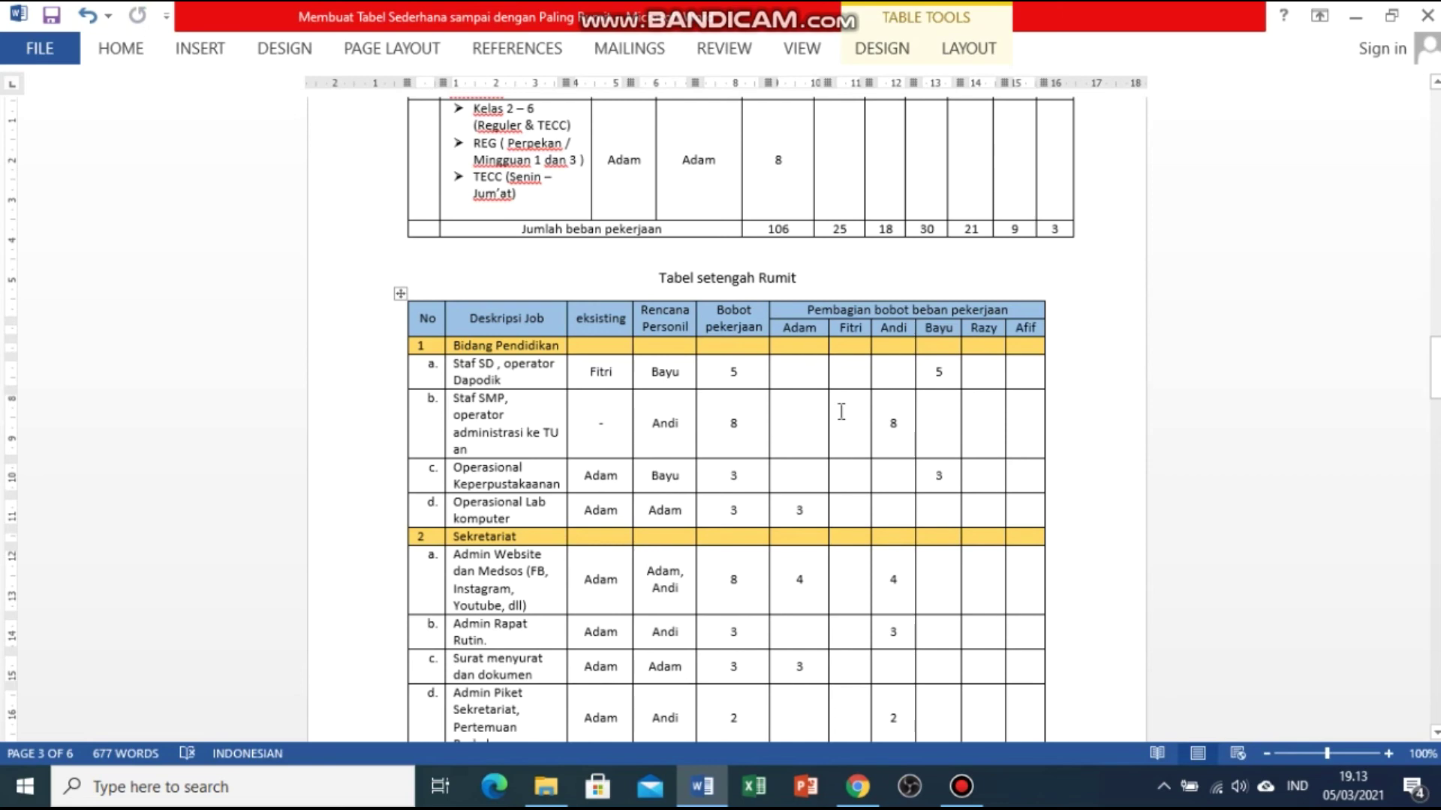
{"action": "scroll", "coordinate": [691, 442], "scroll_direction": "down", "scroll_amount": 5}
{"action": "scroll", "coordinate": [691, 443], "scroll_direction": "down", "scroll_amount": 1}
{"action": "scroll", "coordinate": [691, 443], "scroll_direction": "up", "scroll_amount": 1}
{"action": "scroll", "coordinate": [694, 441], "scroll_direction": "up", "scroll_amount": 2}
{"action": "scroll", "coordinate": [694, 435], "scroll_direction": "up", "scroll_amount": 4}
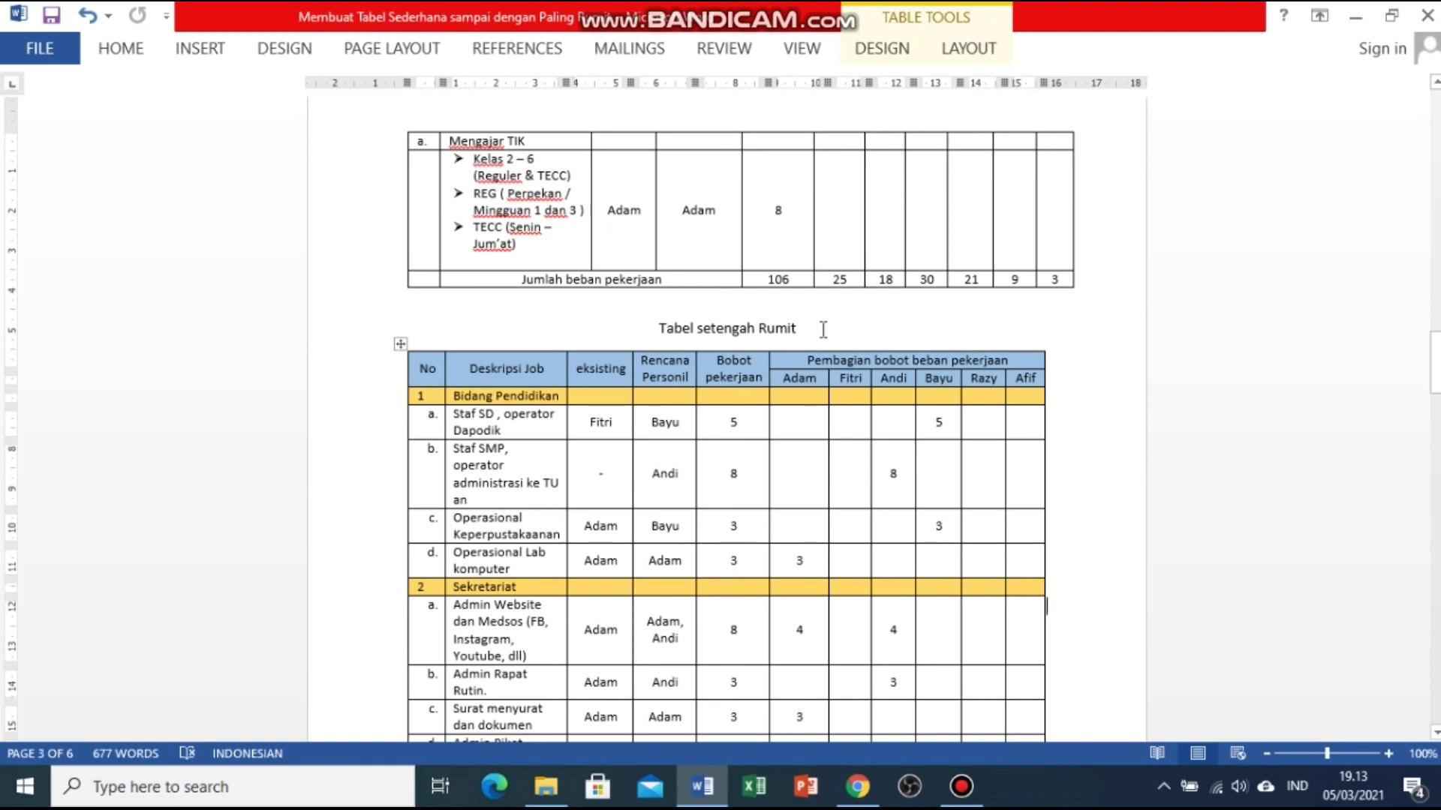
{"action": "scroll", "coordinate": [825, 345], "scroll_direction": "down", "scroll_amount": 4}
{"action": "scroll", "coordinate": [829, 364], "scroll_direction": "down", "scroll_amount": 3}
{"action": "scroll", "coordinate": [829, 364], "scroll_direction": "down", "scroll_amount": 3}
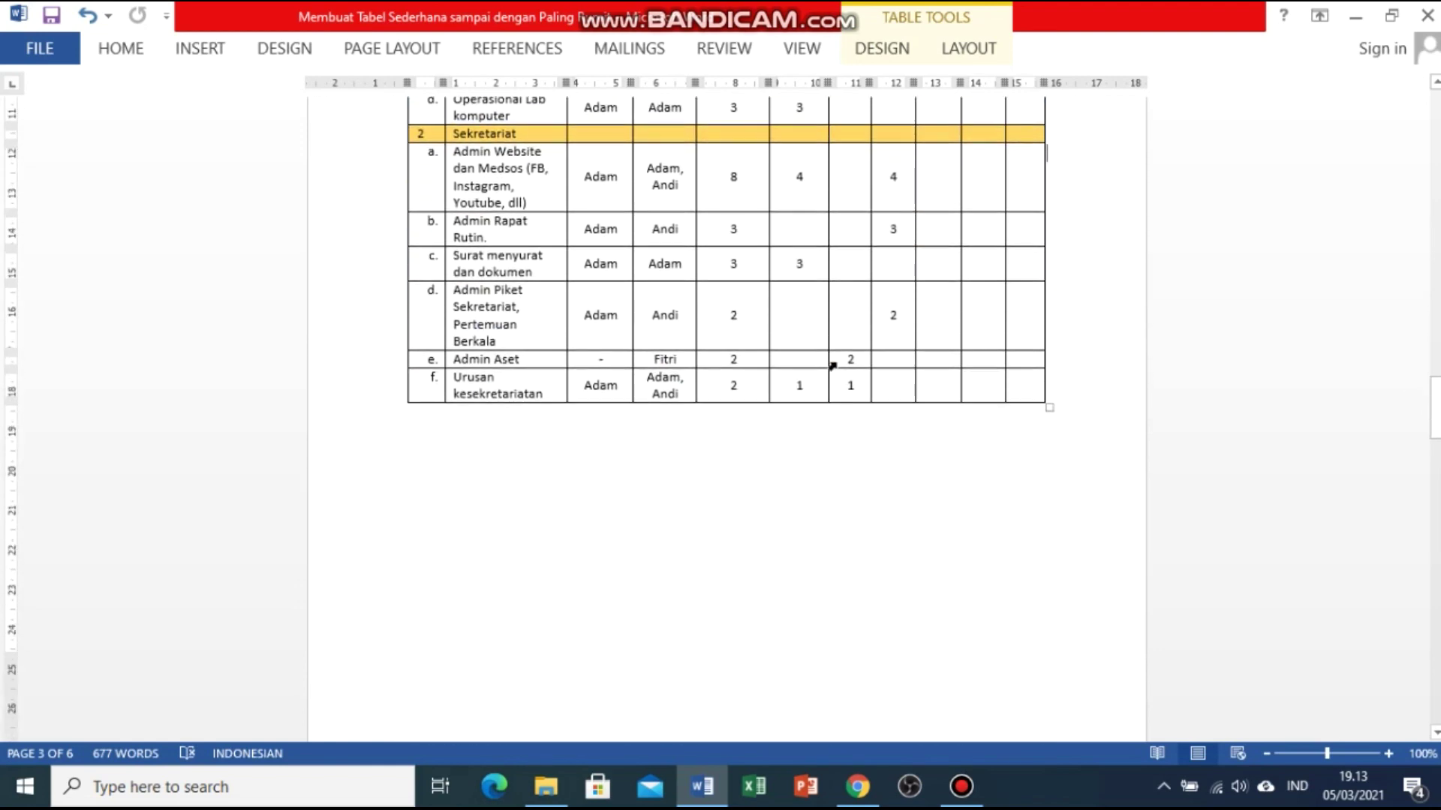
{"action": "left_click", "coordinate": [829, 460]}
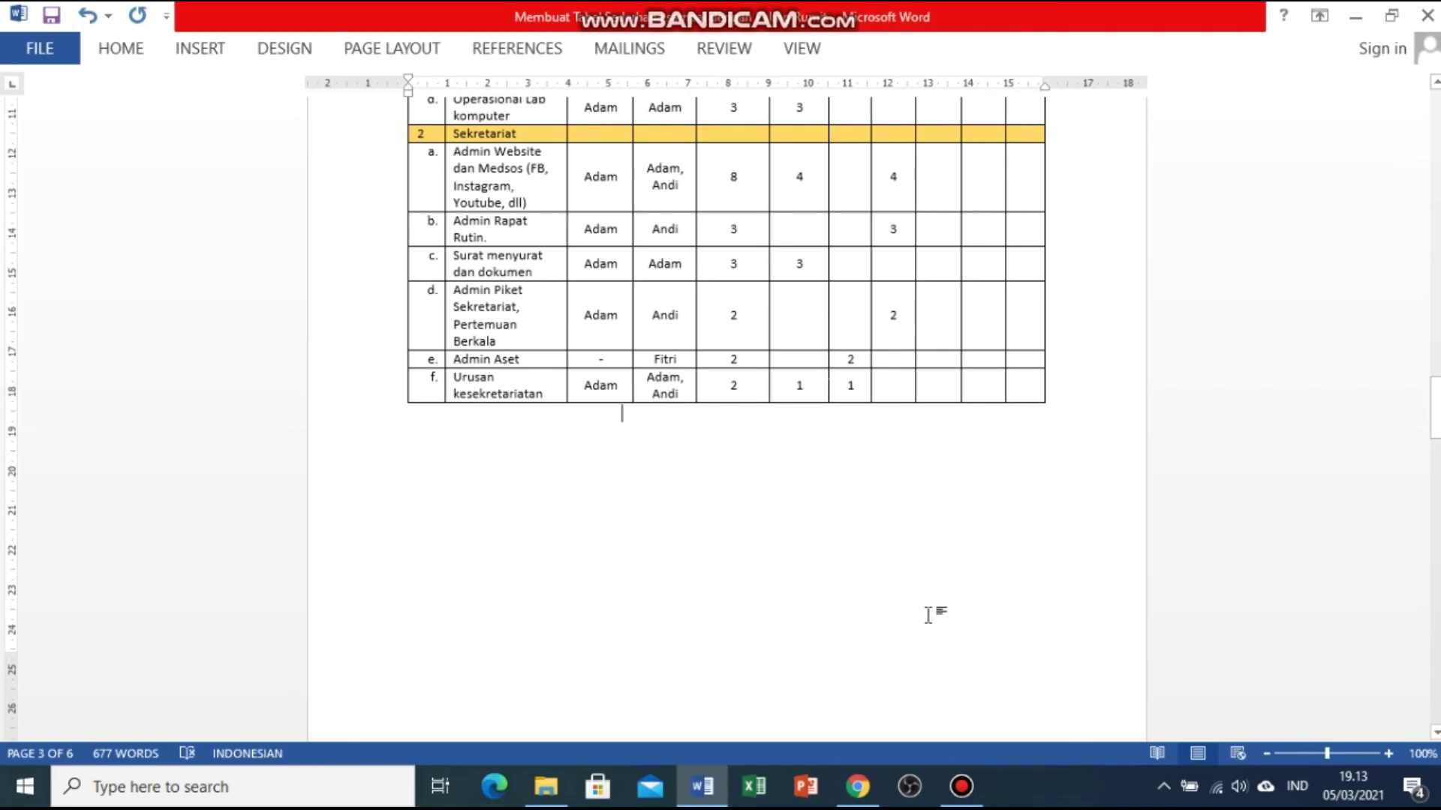